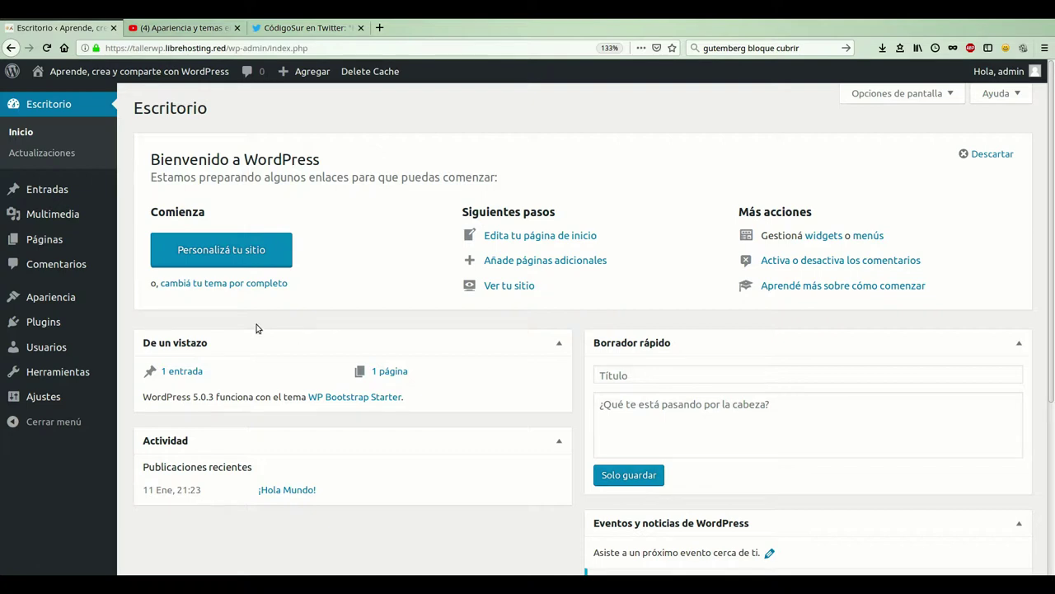
Create a new post and title it "Creando contenidos con WordPress"
mouse_move(39, 210)
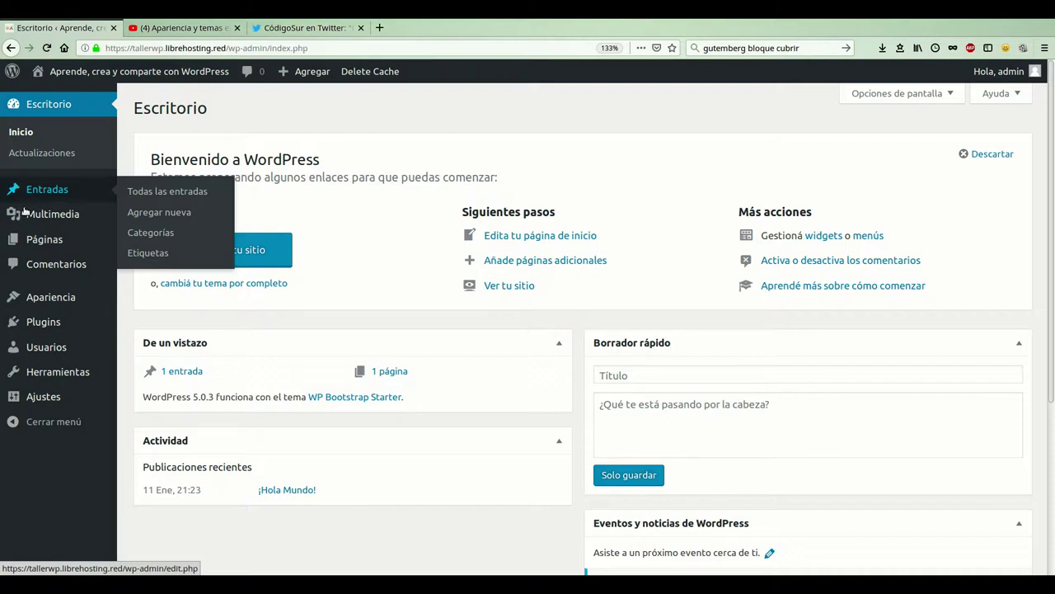
click(157, 232)
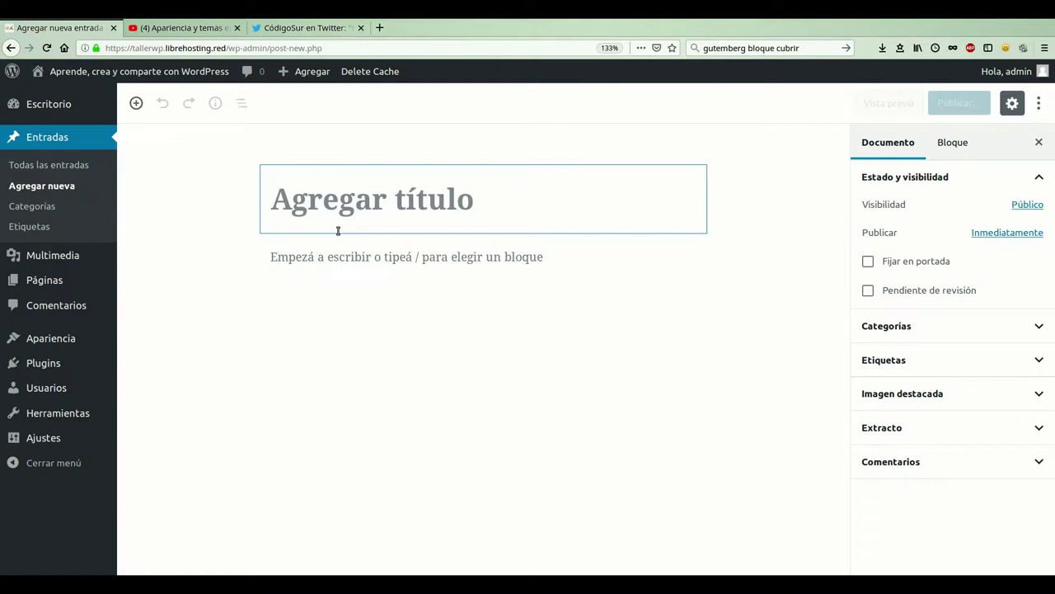
text(C)
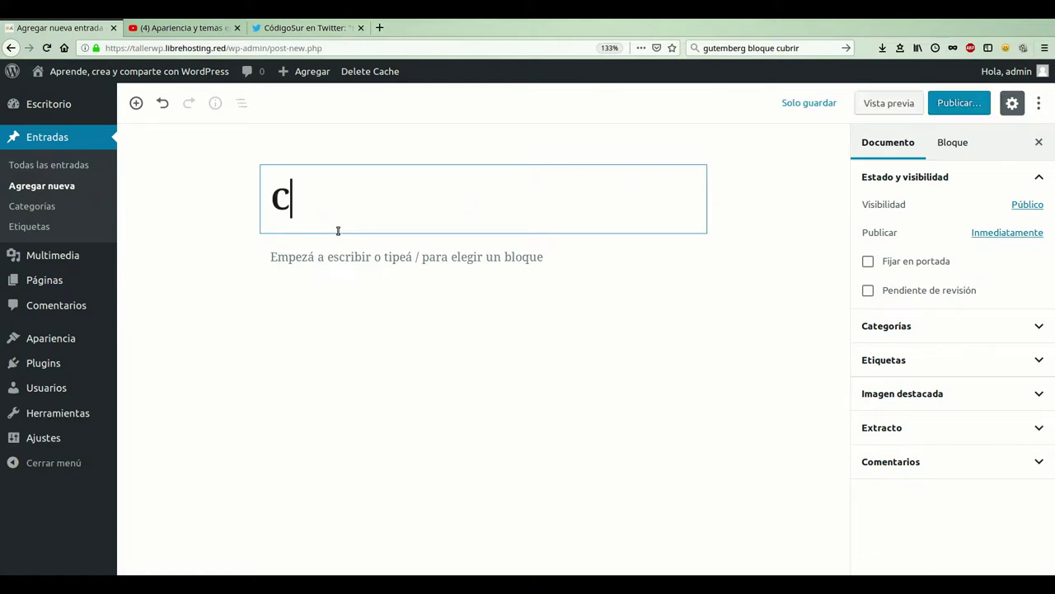
text(reando co)
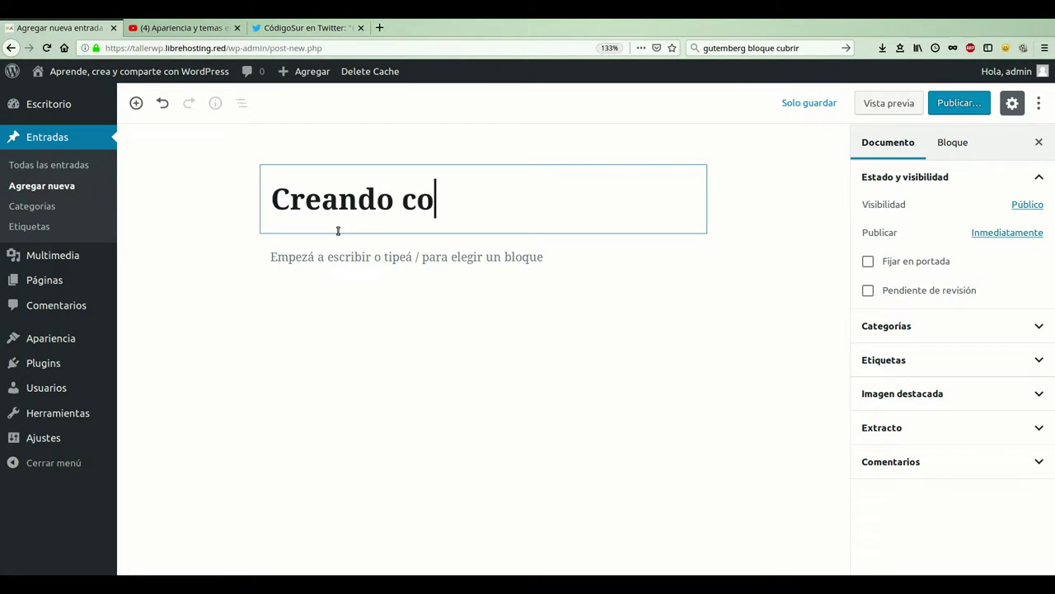
text(ntenidos co)
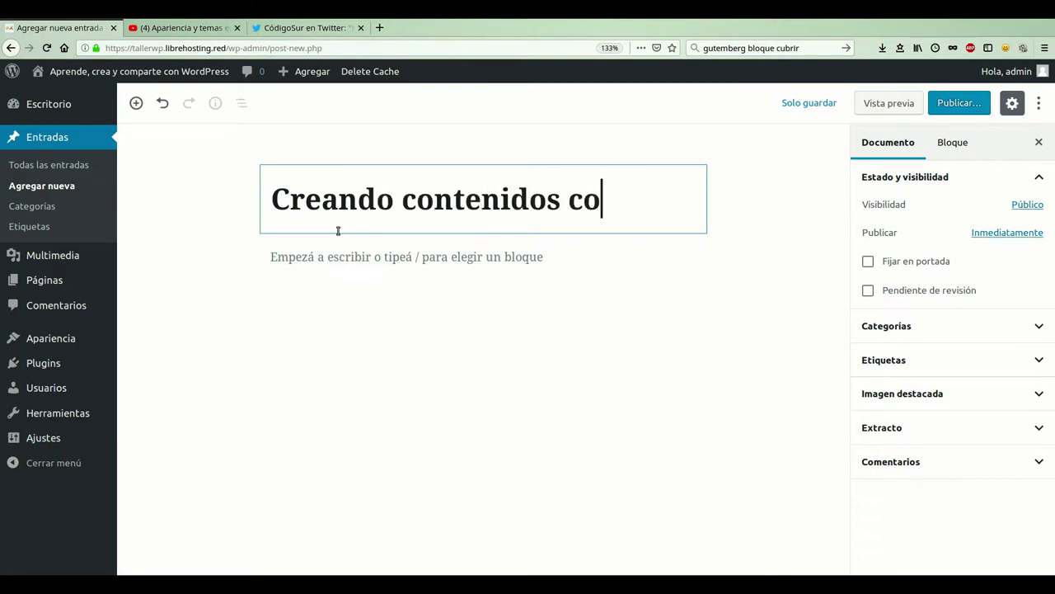
text(n WordPress)
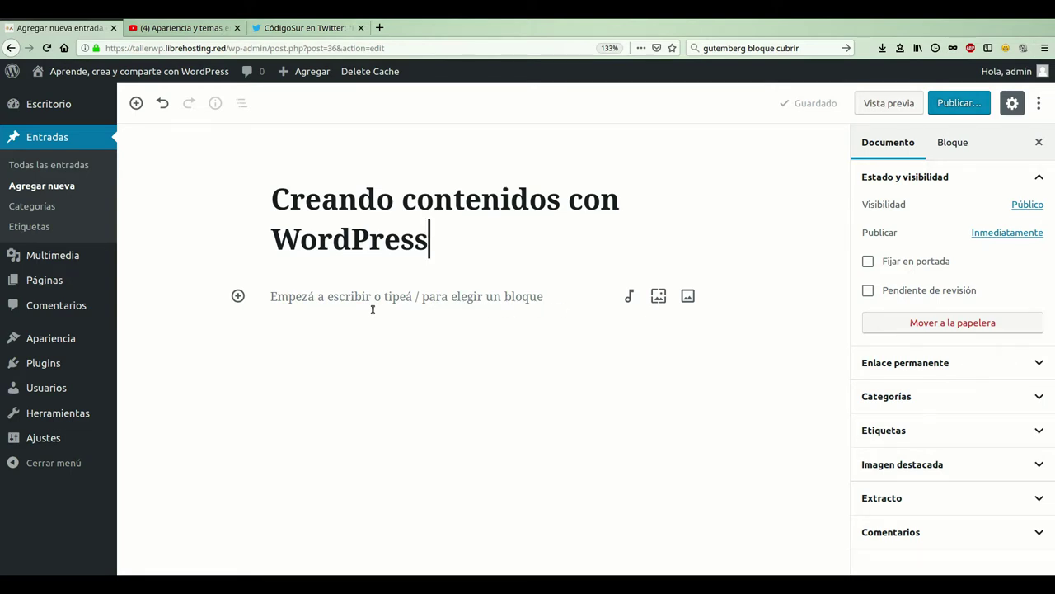
Add a paragraph block below the title reading "WordPress es un gestor de contenidos web que nos permite crear y publicar contenidos rápidamente."
click(239, 311)
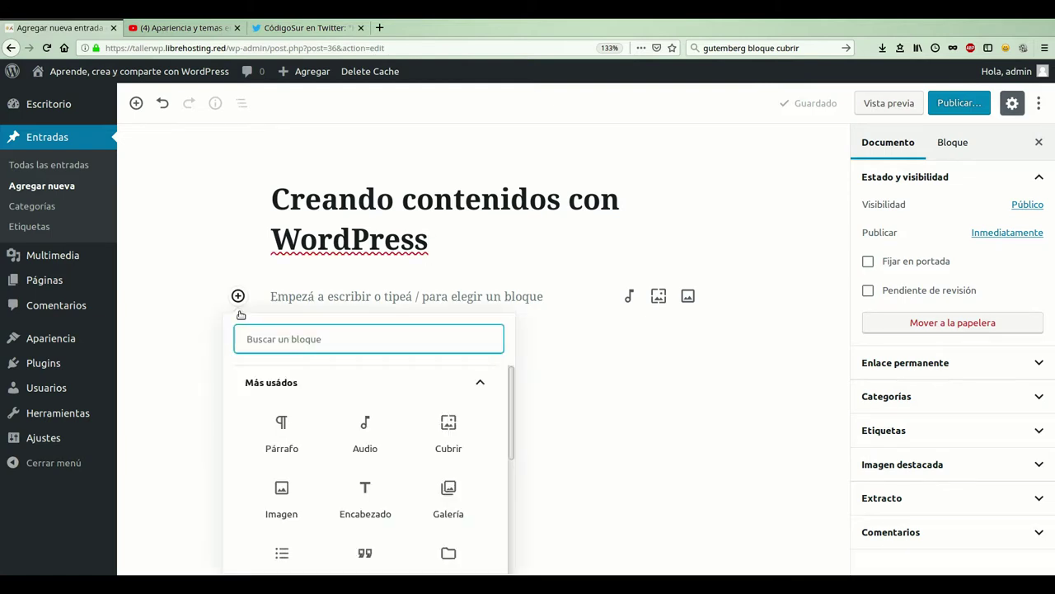
click(281, 447)
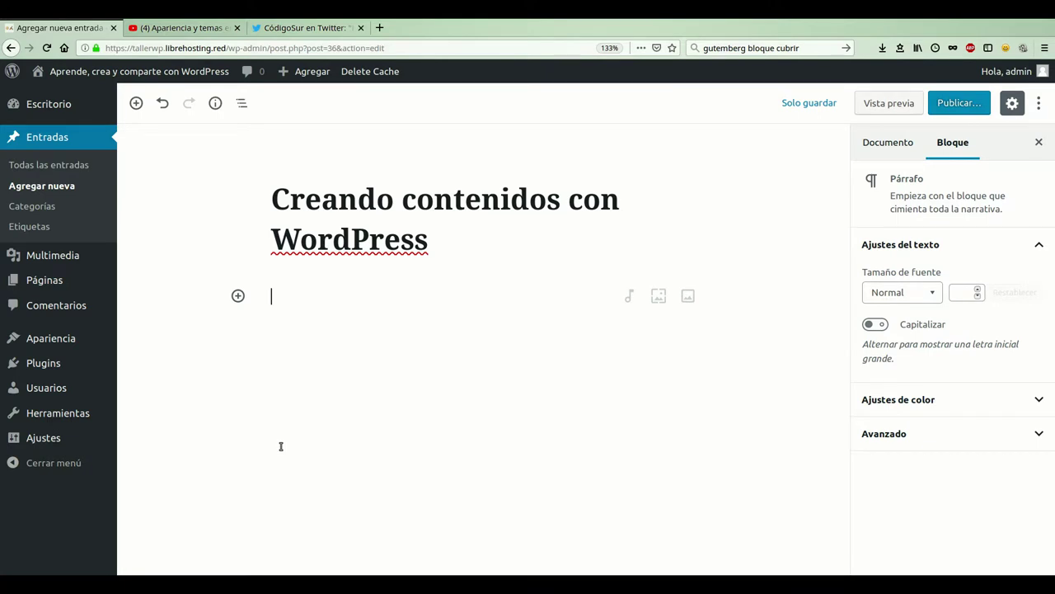
text(Wo)
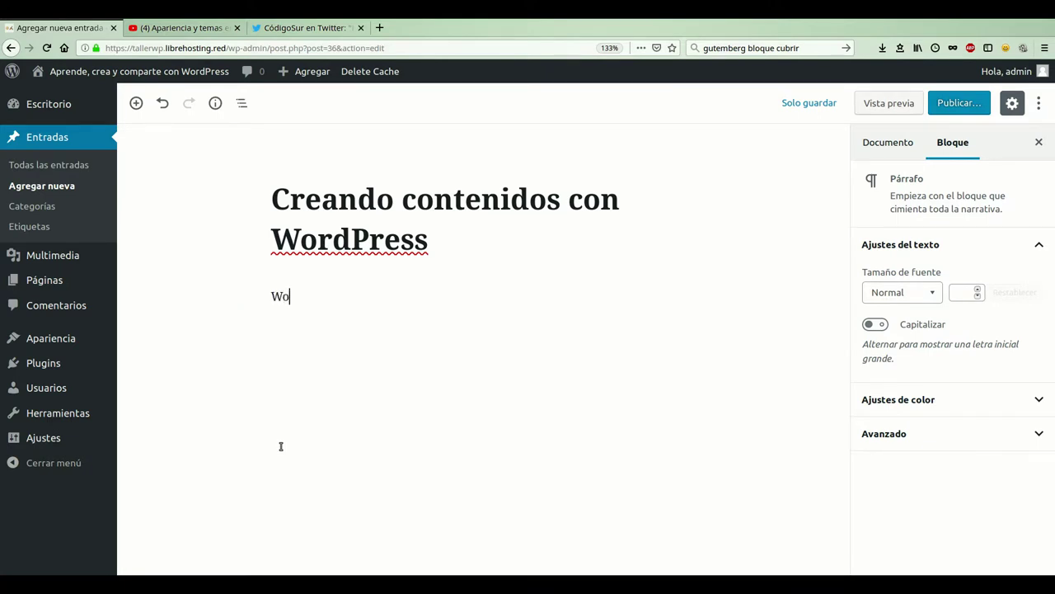
text(rdPress es un)
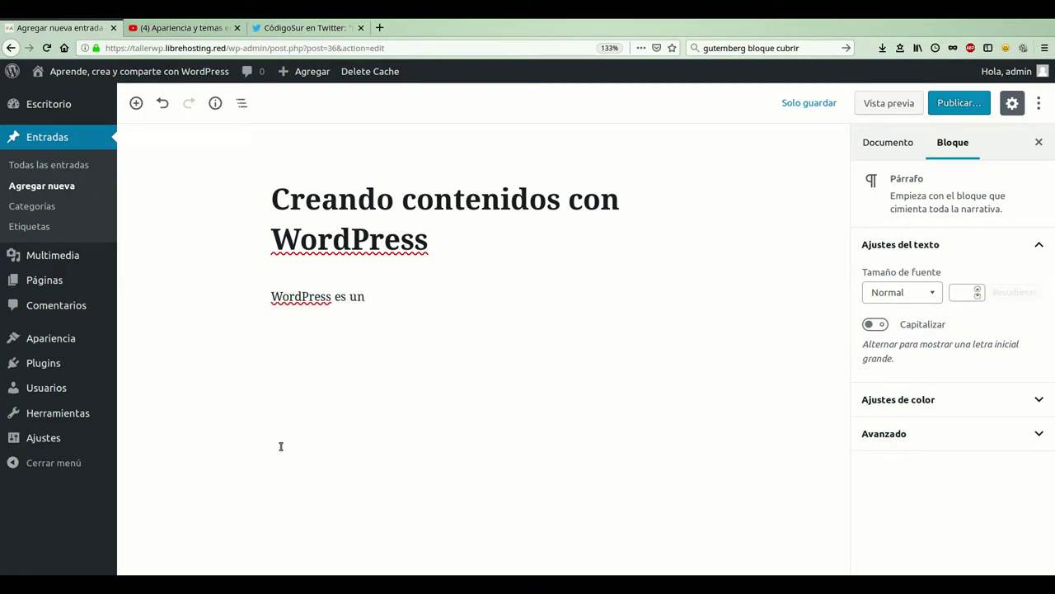
text( gestor de contenidos w)
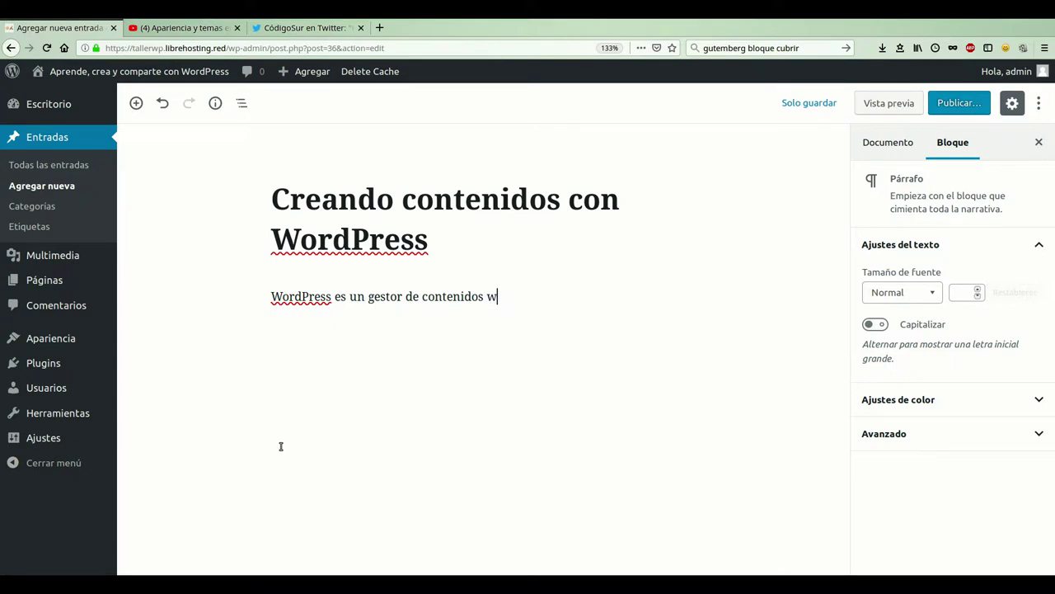
text(eb que nos permite crear)
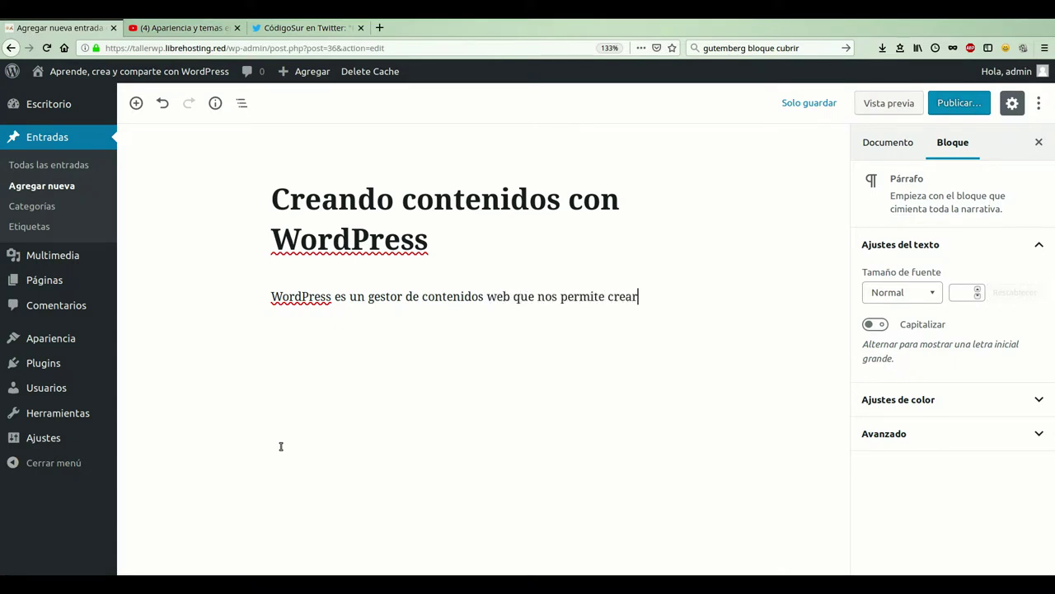
text( y publicar cont)
key(BackSpace)
key(BackSpace)
key(BackSpace)
key(BackSpace)
text(contenidos)
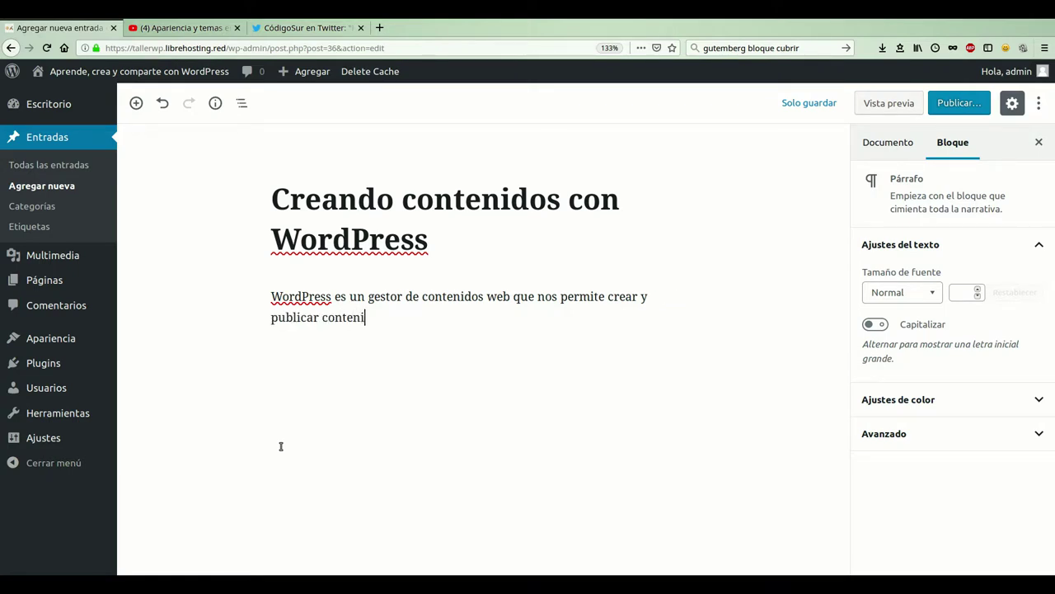
text( ra)
key(BackSpace)
text(ápidamente)
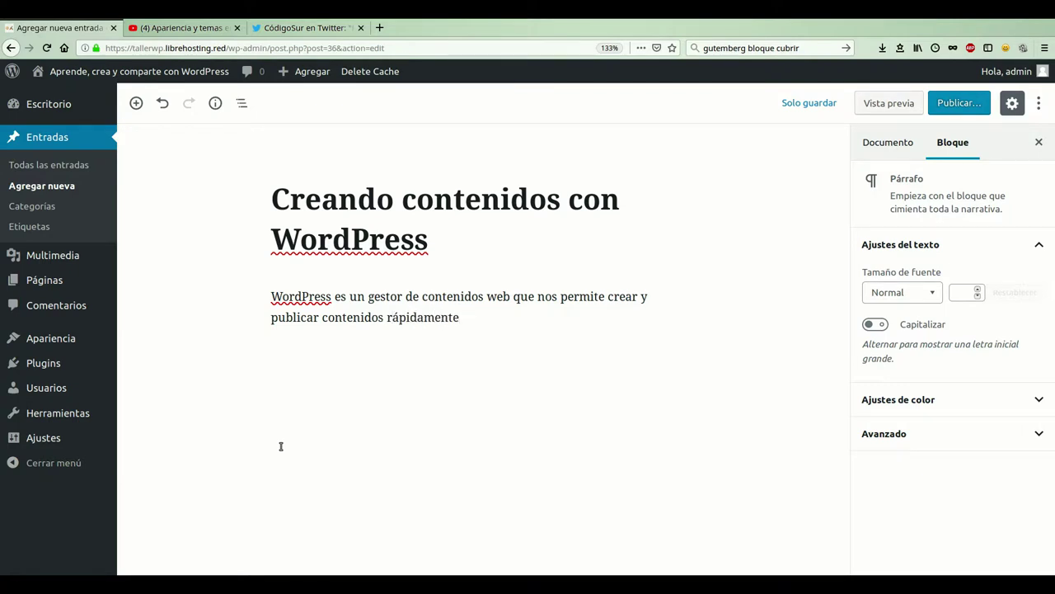
text(.)
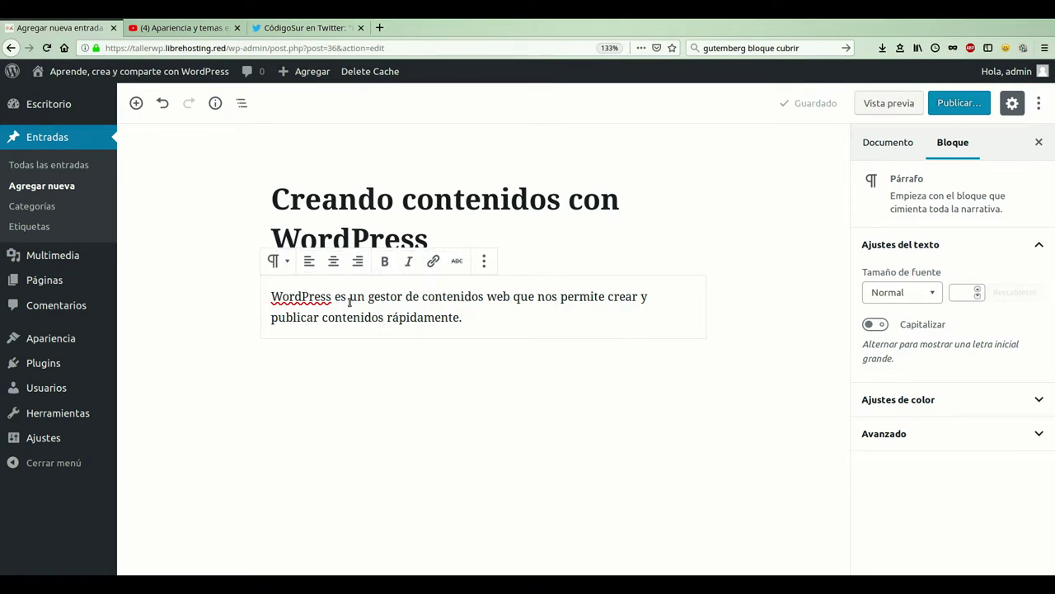
Try center and right alignment on the paragraph, ending with it aligned left
click(334, 277)
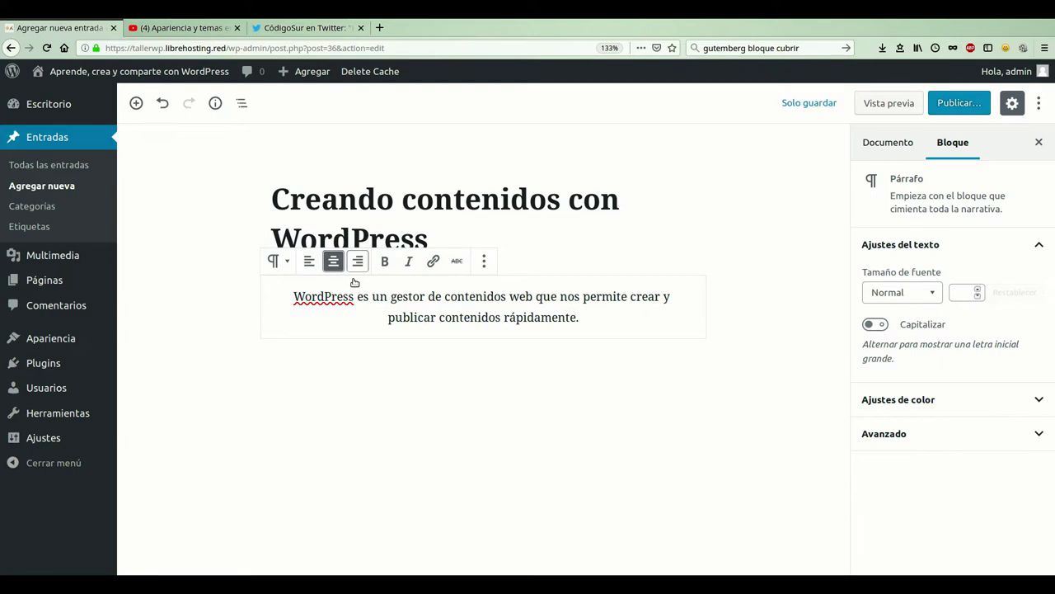
click(356, 279)
click(331, 277)
click(309, 260)
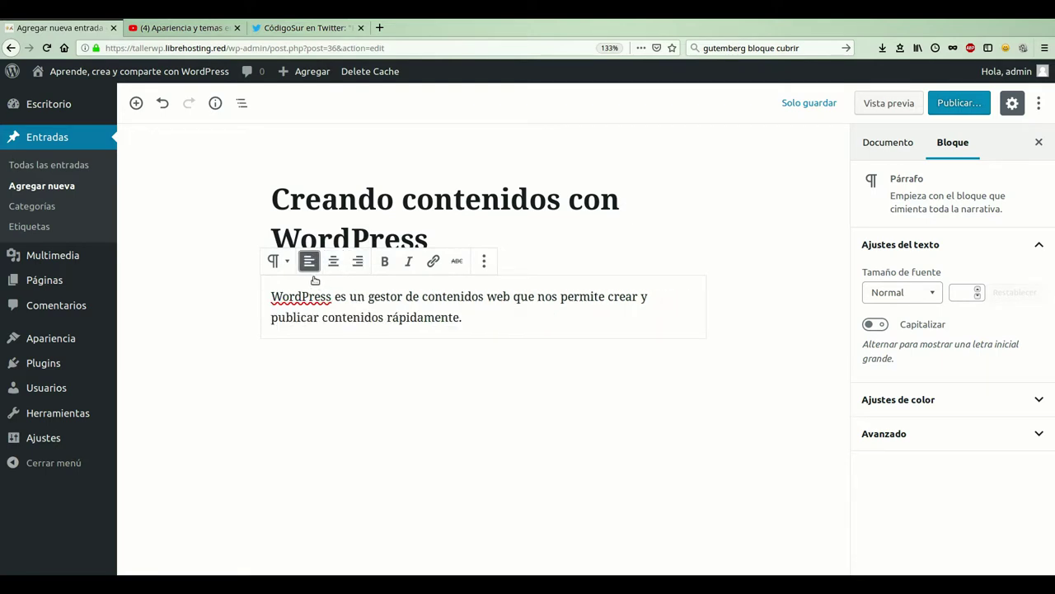
Format the word "WordPress" at the start of the paragraph as bold and italic
double_click(309, 298)
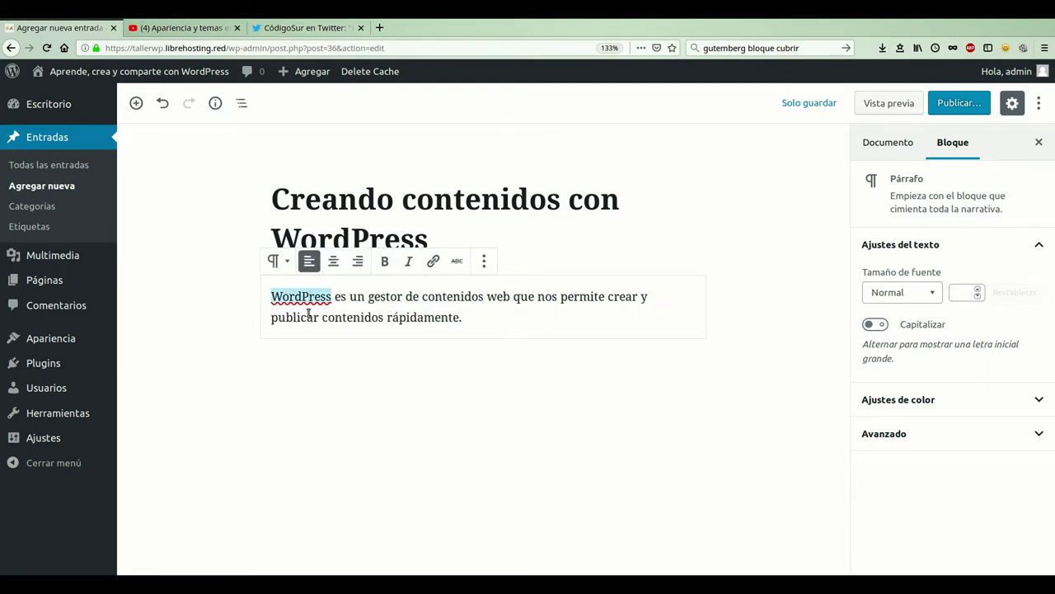
click(385, 262)
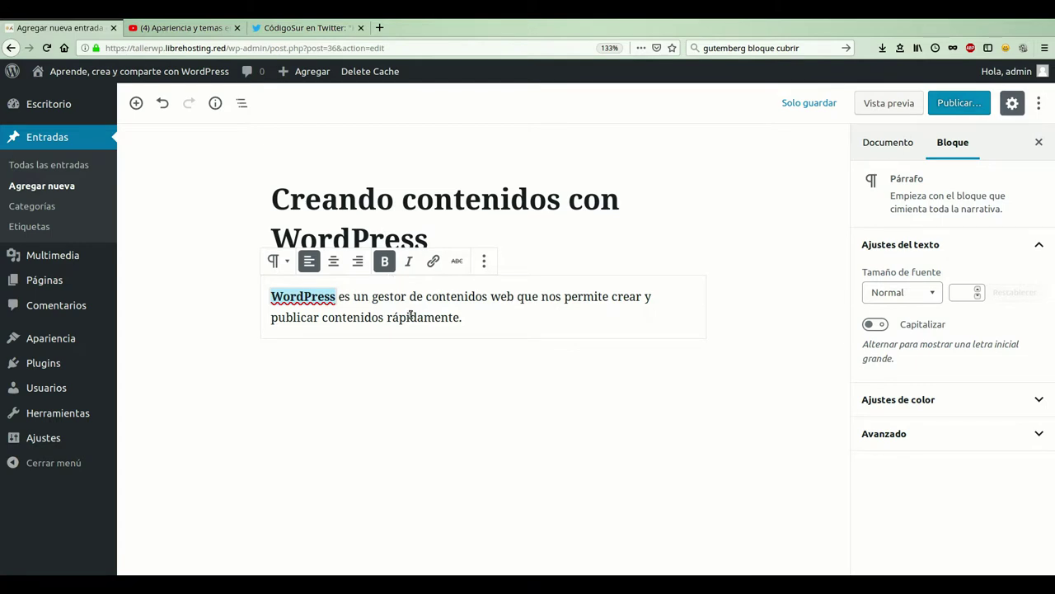
click(408, 261)
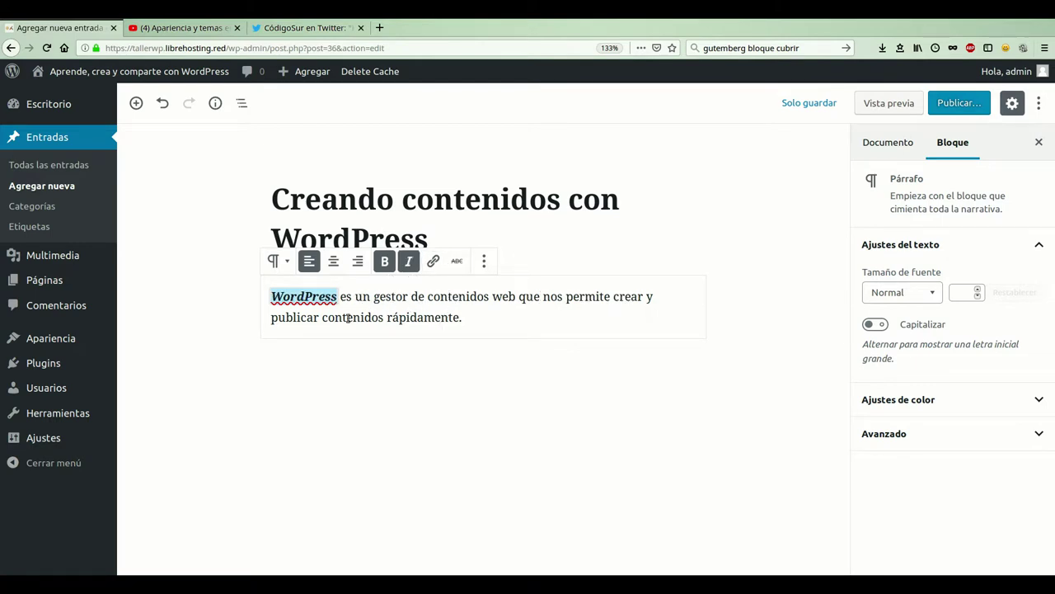
Link the bold italic word "WordPress" in the paragraph to wordpress.com
click(434, 278)
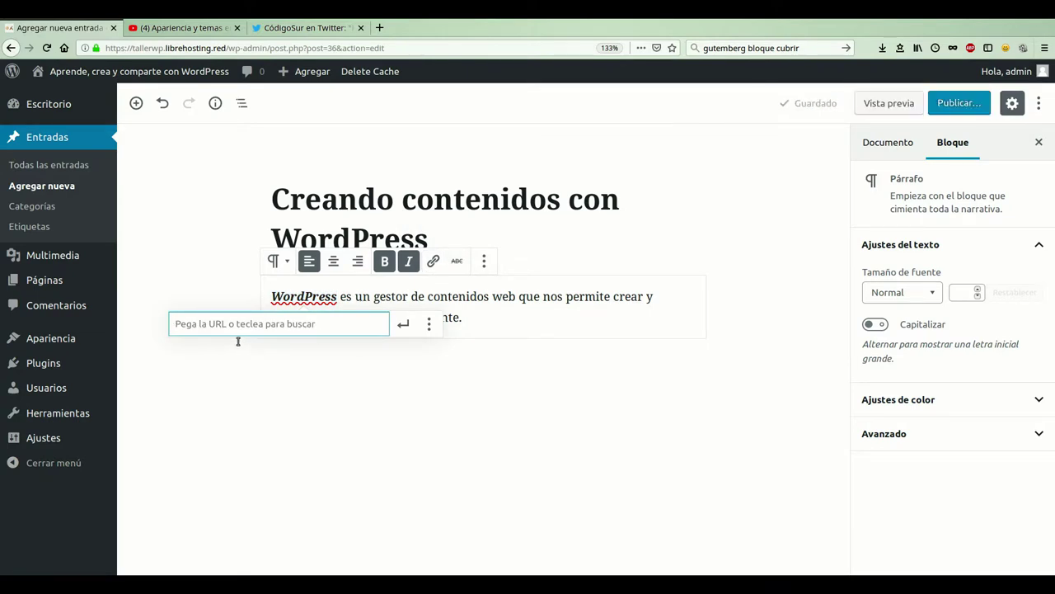
text(wo)
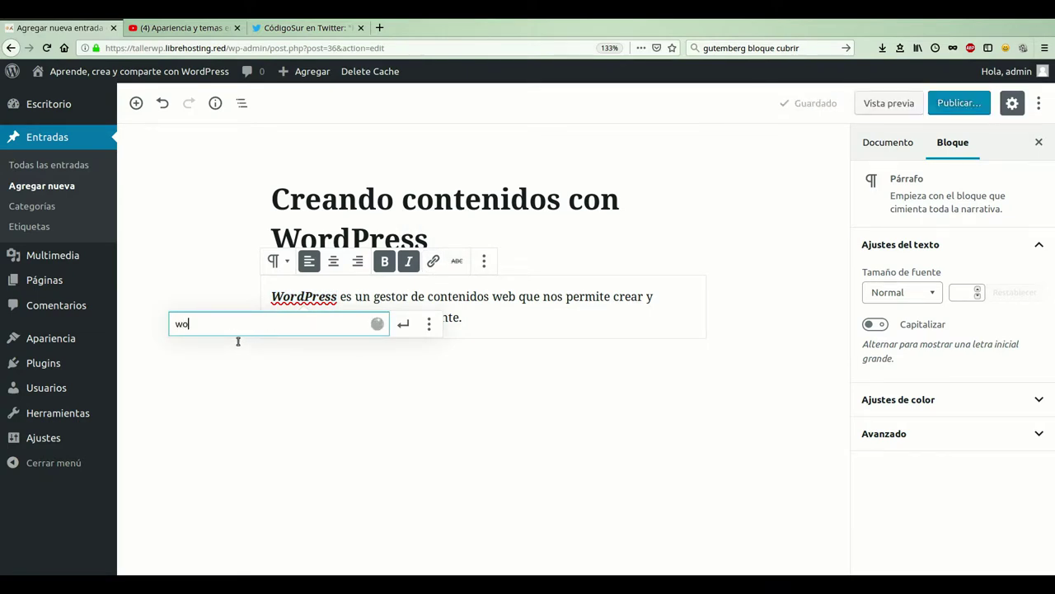
text(rdpress.co)
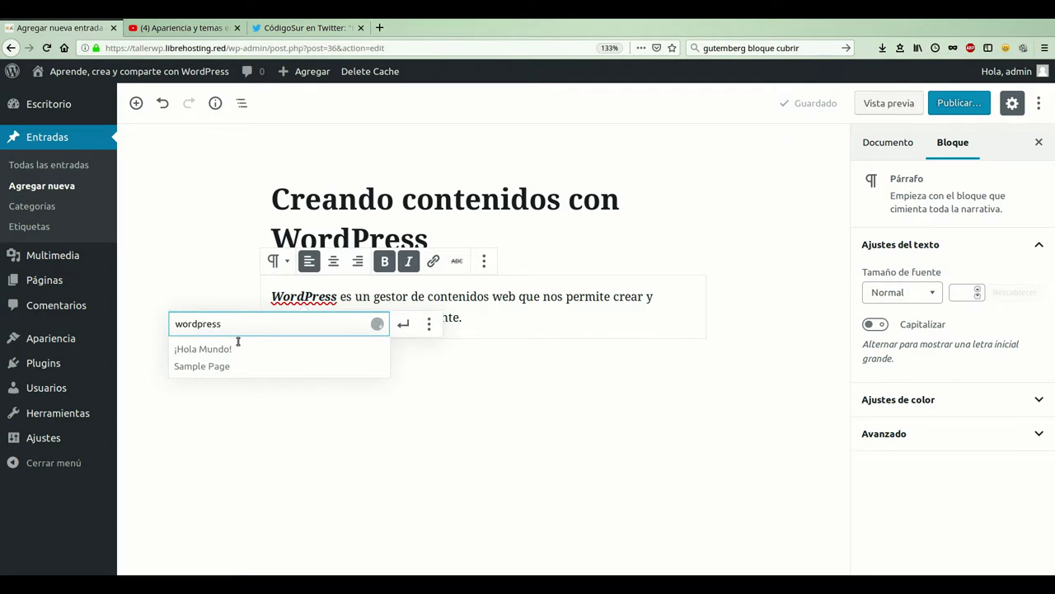
text(m)
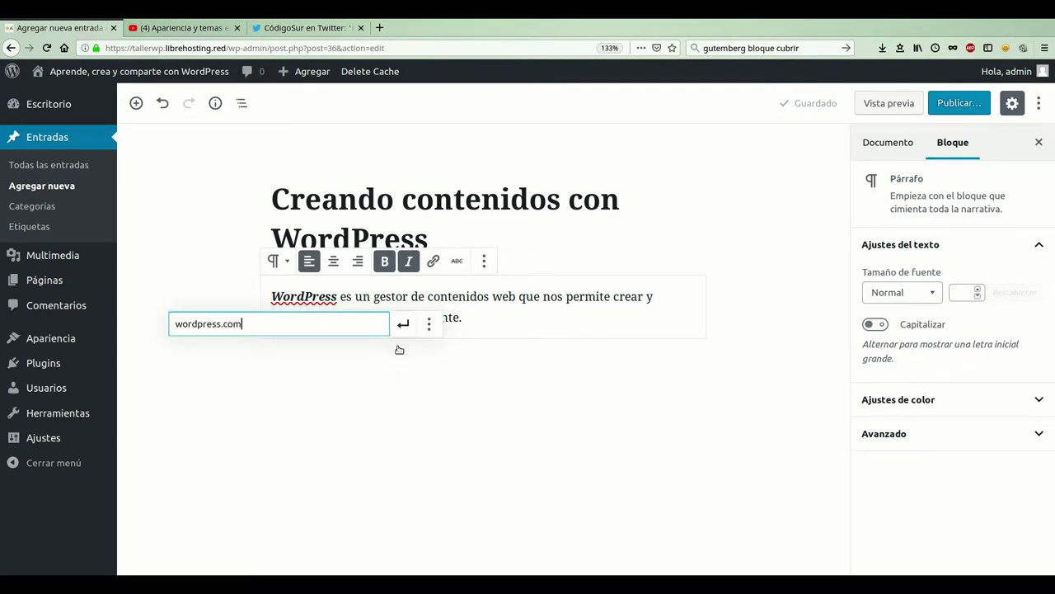
key(Return)
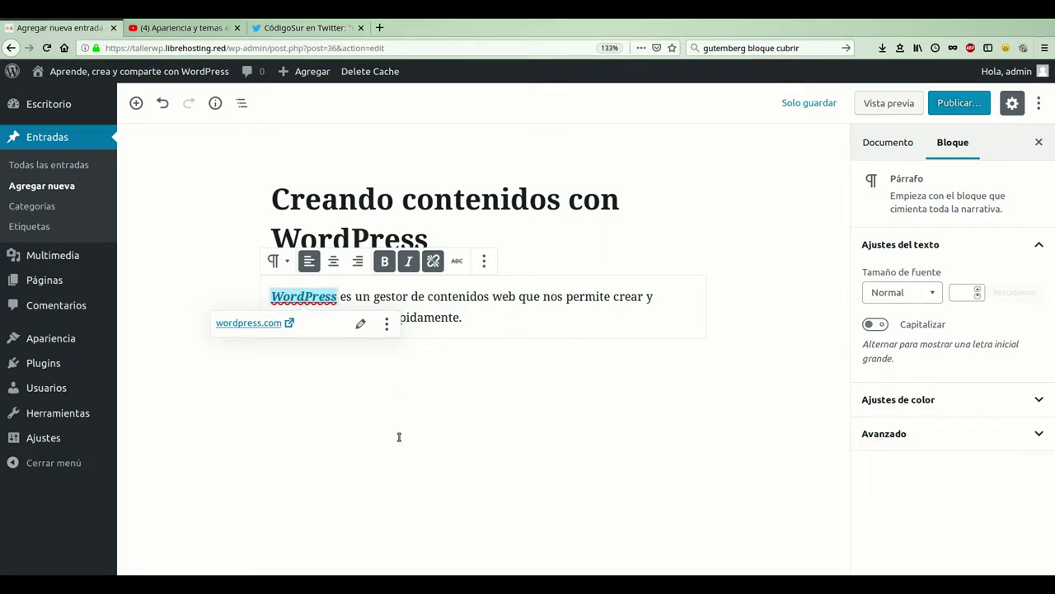
Add a second paragraph below the first reading "Las entradas nuevas son los contenidos que darán vida a nuestra web."
click(475, 335)
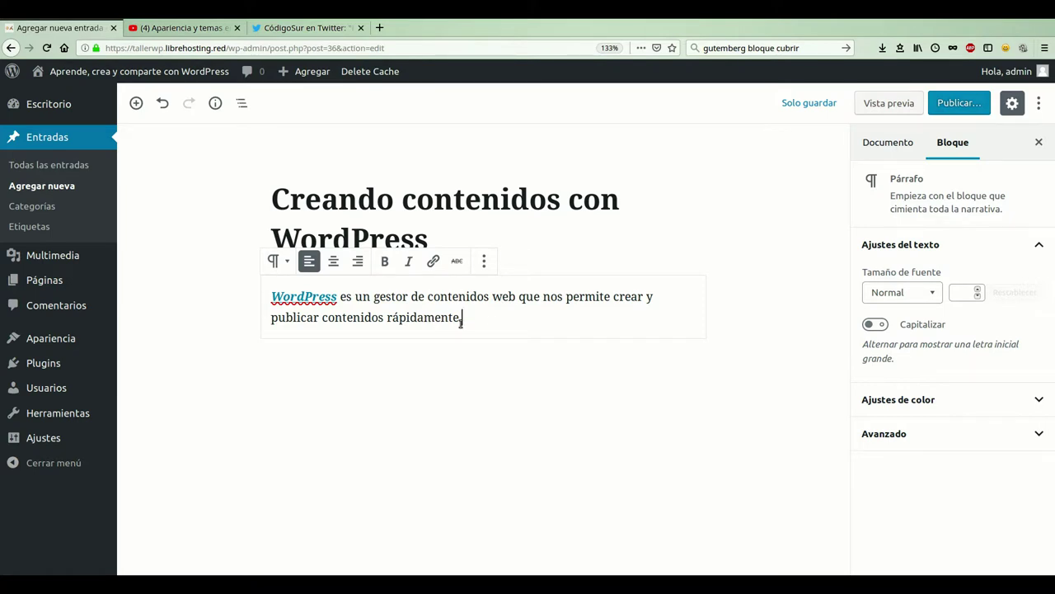
key(Return)
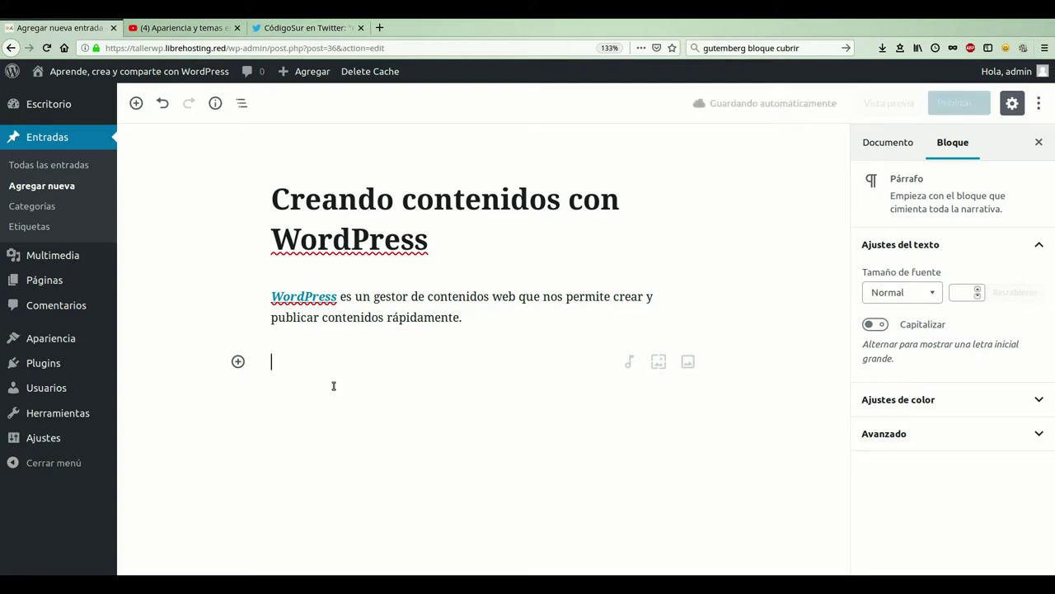
text(Las)
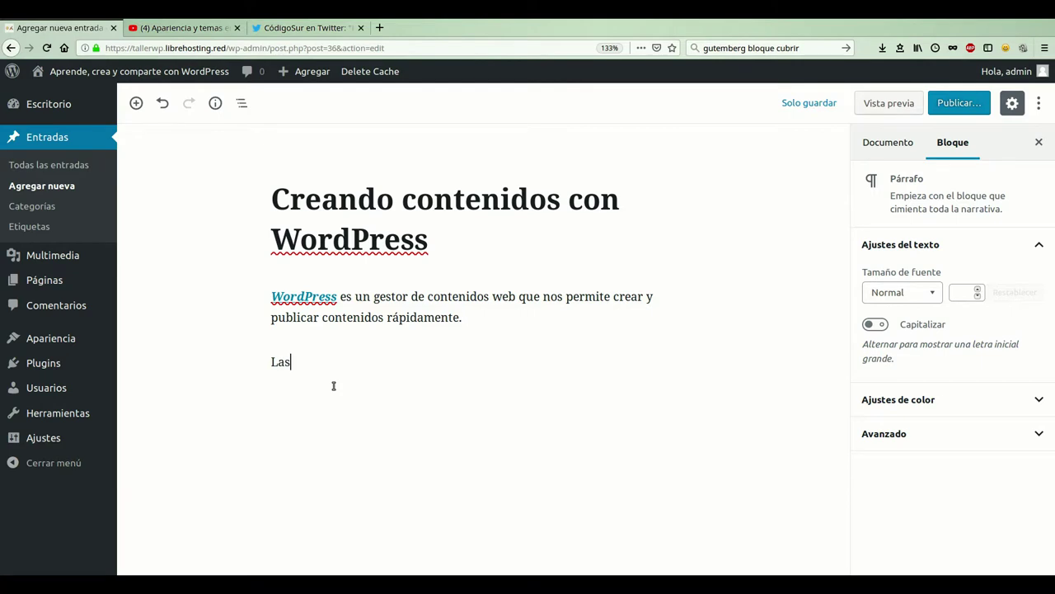
text( entradas nuevas son l)
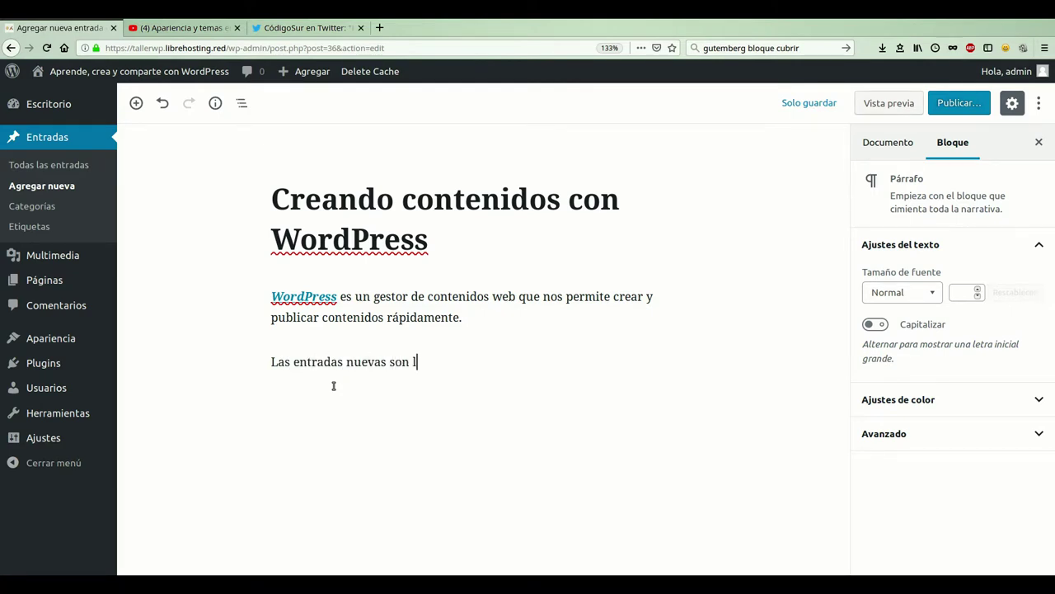
text(os contenidos que dar)
text(ía)
key(BackSpace)
key(BackSpace)
text(á )
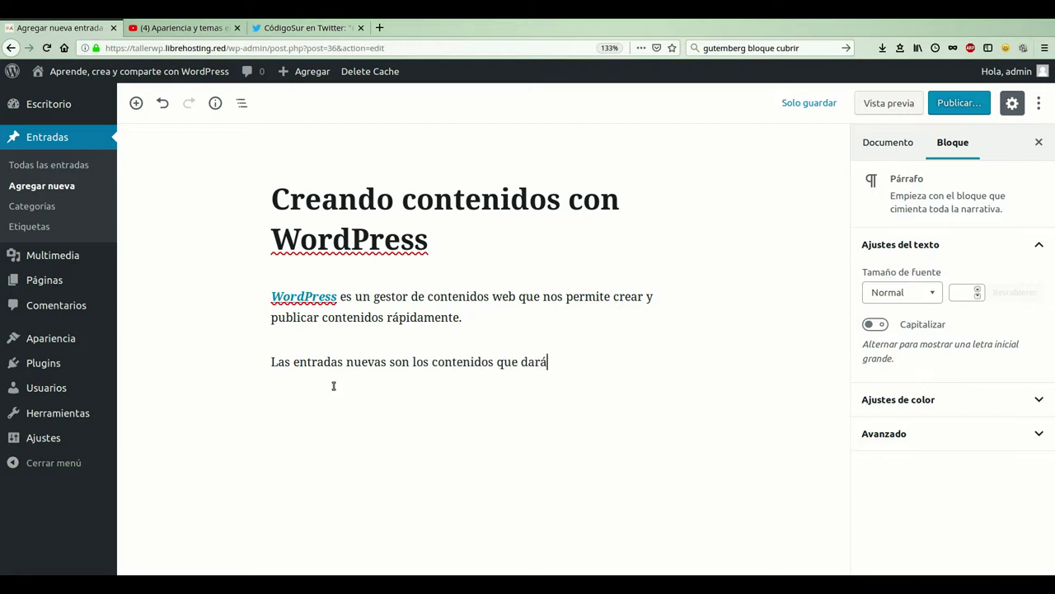
text(n vida a nuestra web.)
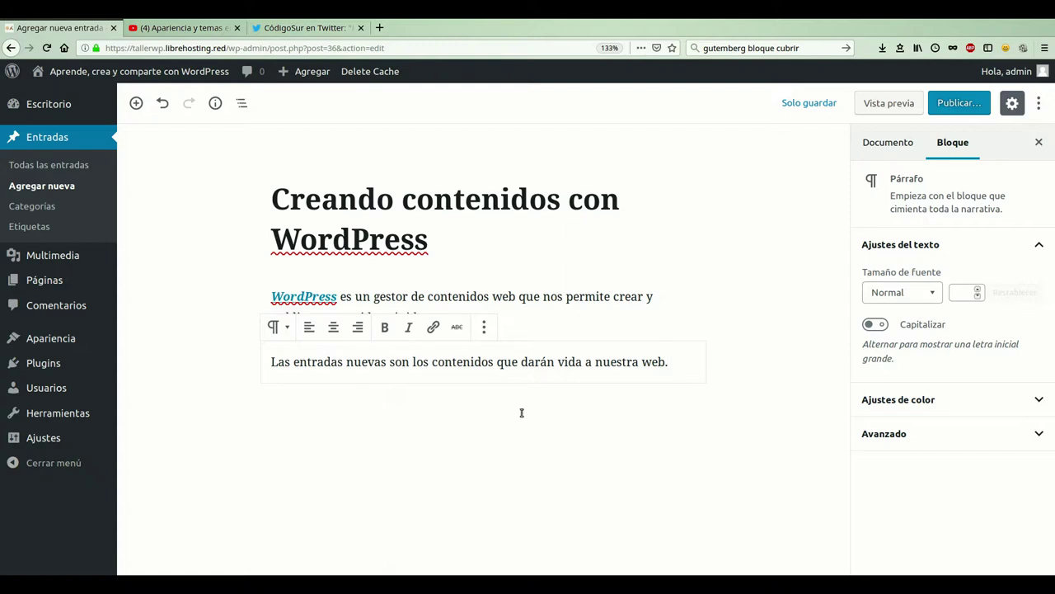
click(584, 304)
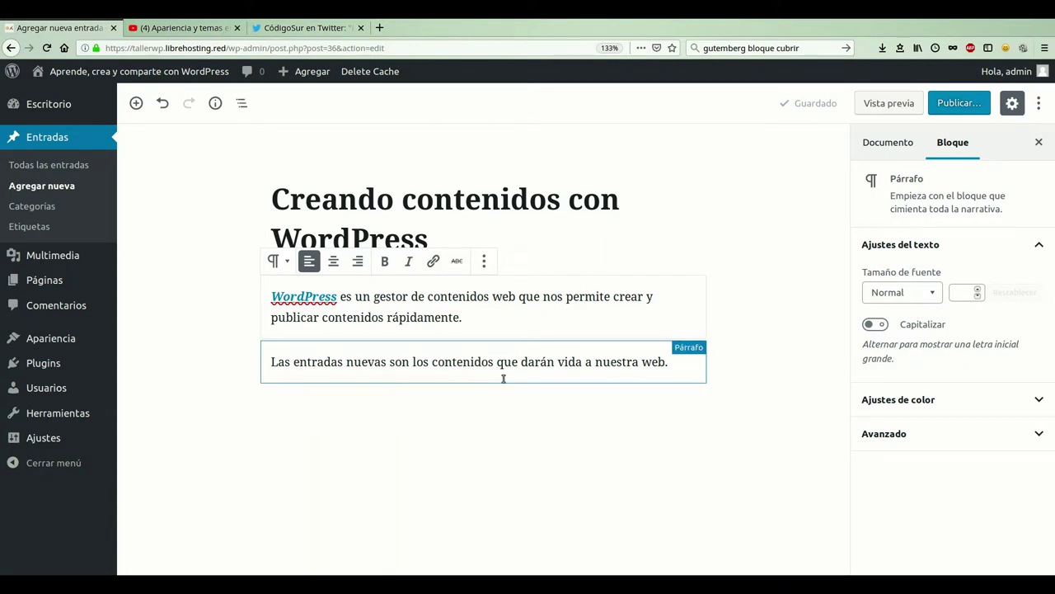
click(516, 426)
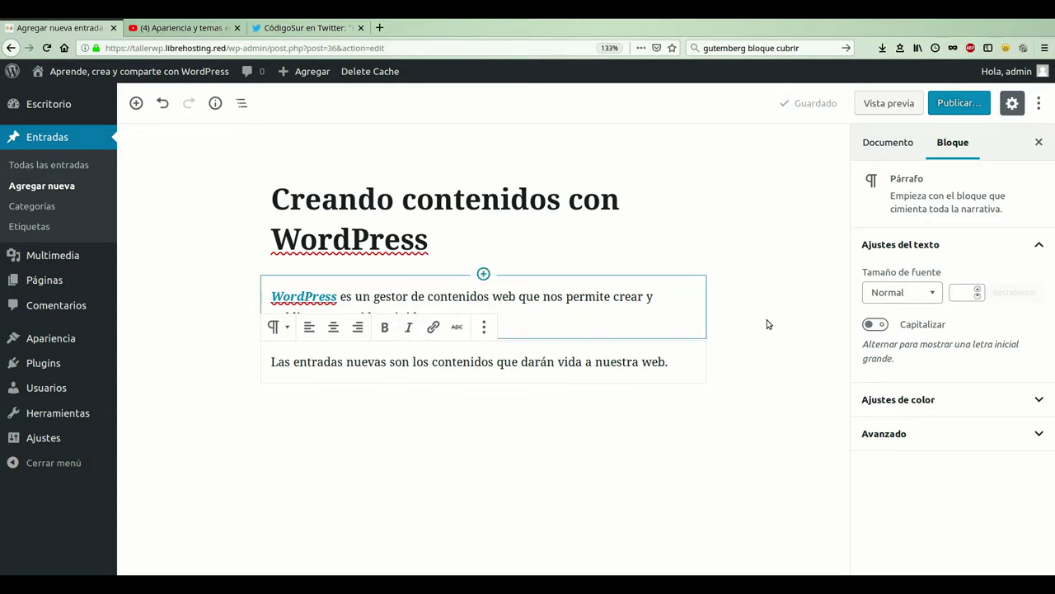
click(756, 353)
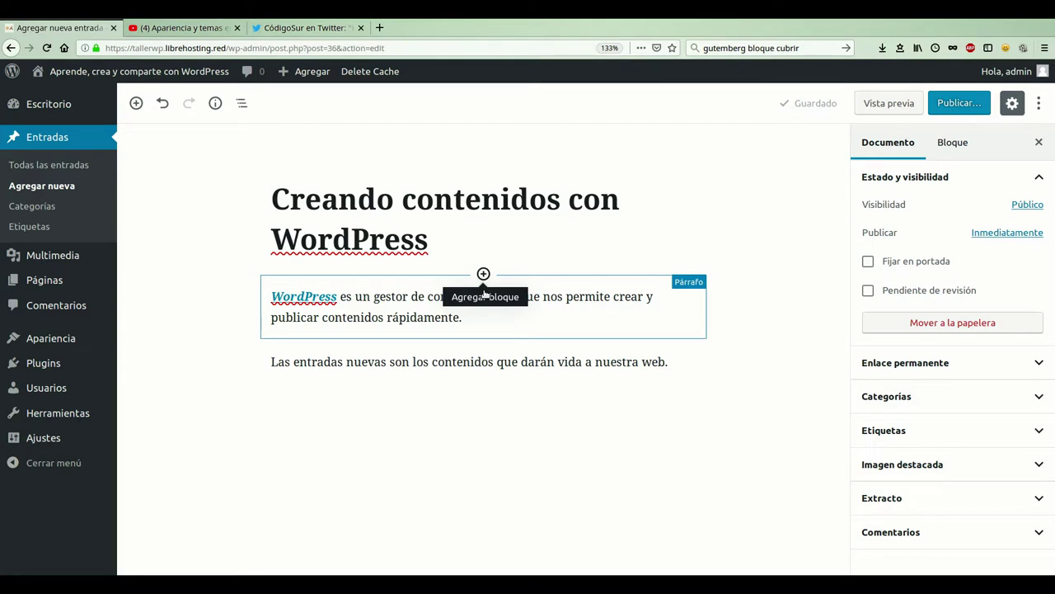
Add an image block below the second paragraph with Wordpress-bicycle.jpg from the media library
click(136, 103)
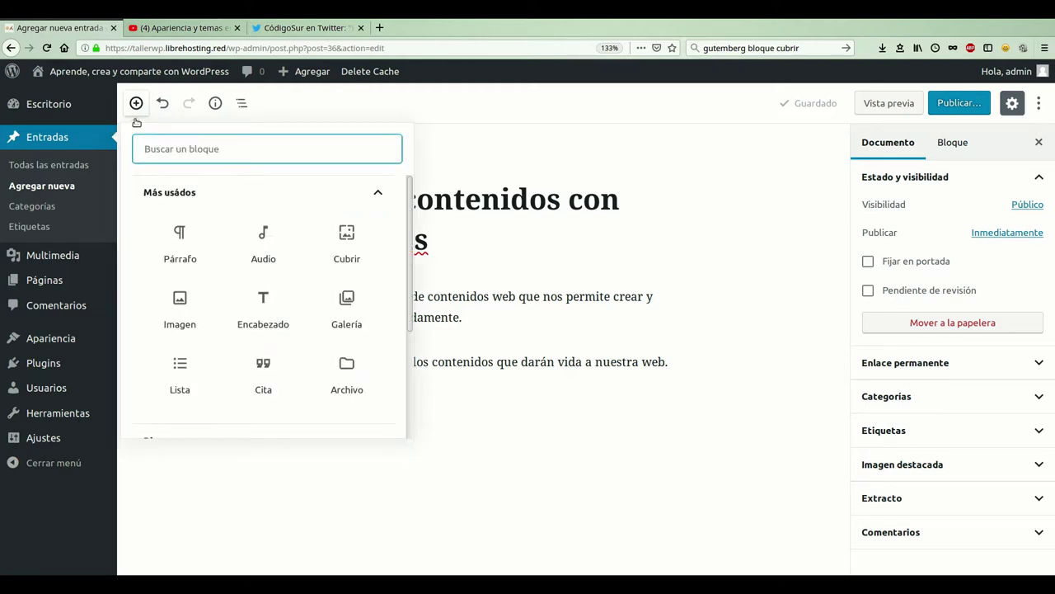
click(180, 313)
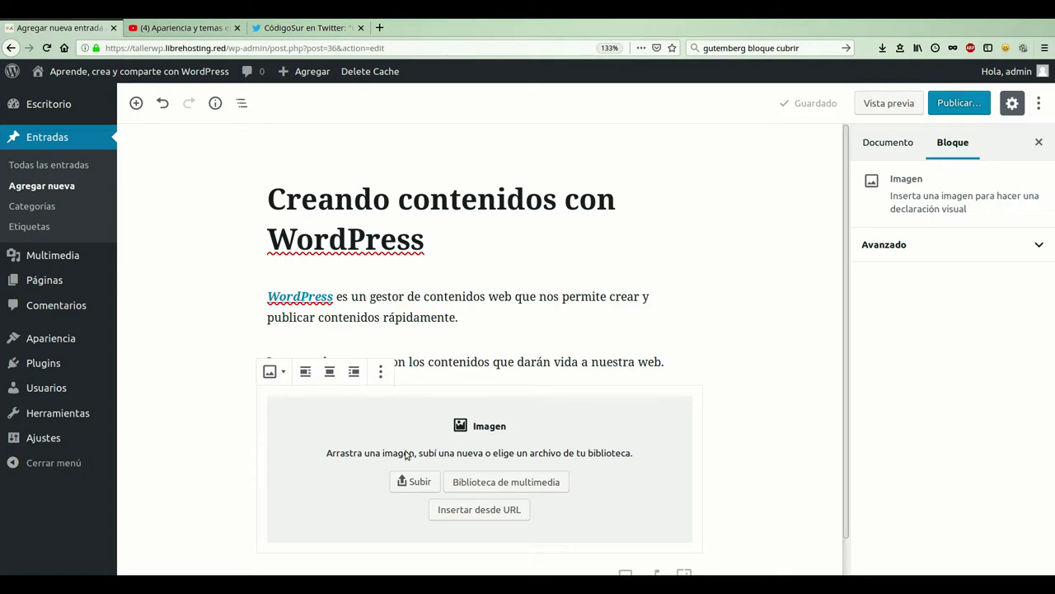
click(499, 489)
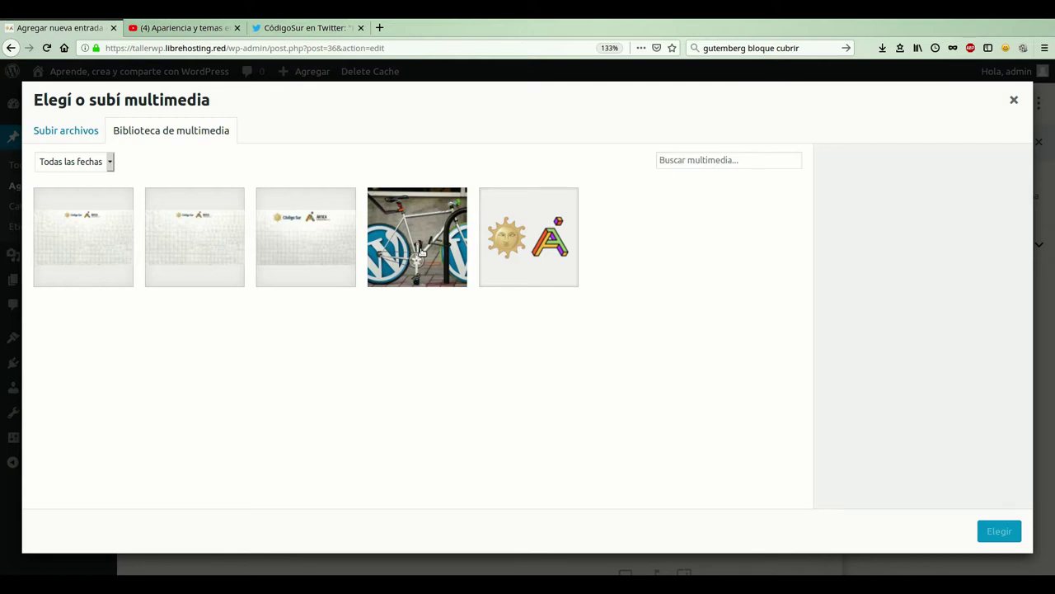
click(422, 252)
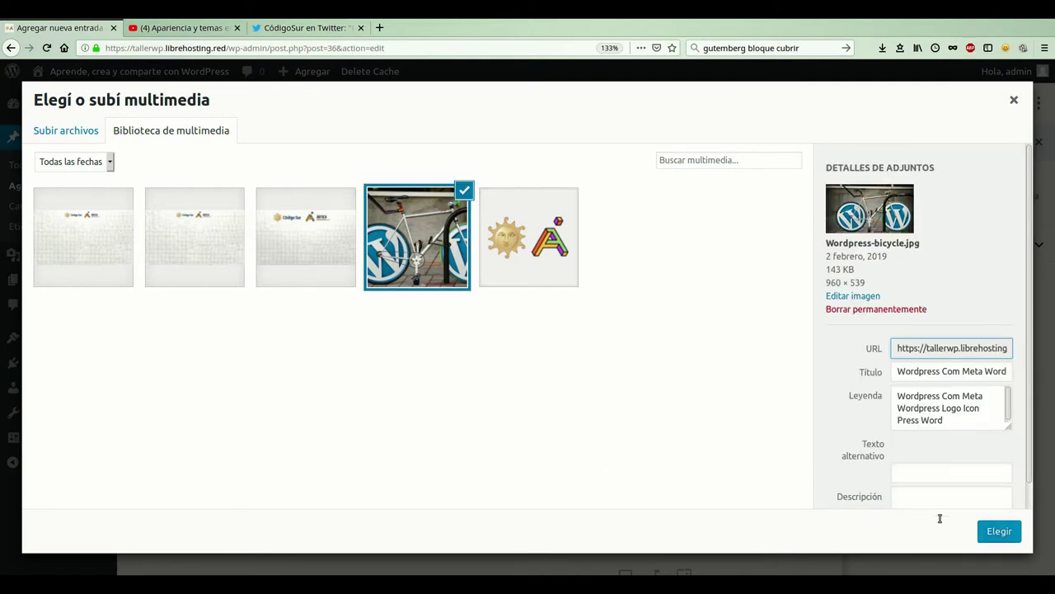
click(998, 531)
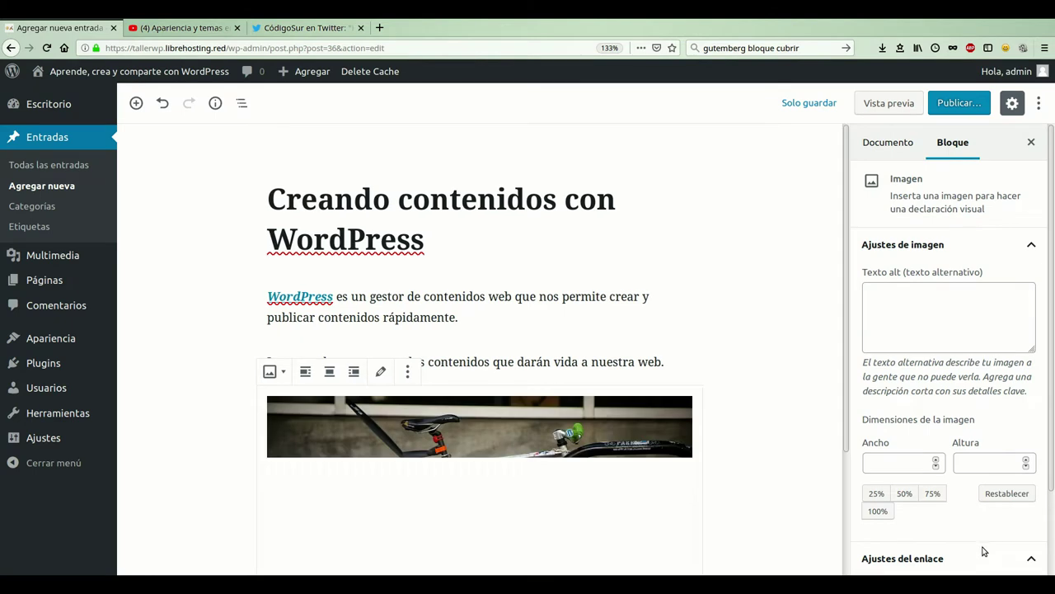
Try center and right alignment on the bicycle image, ending with it centered
scroll(773, 397, down, 3)
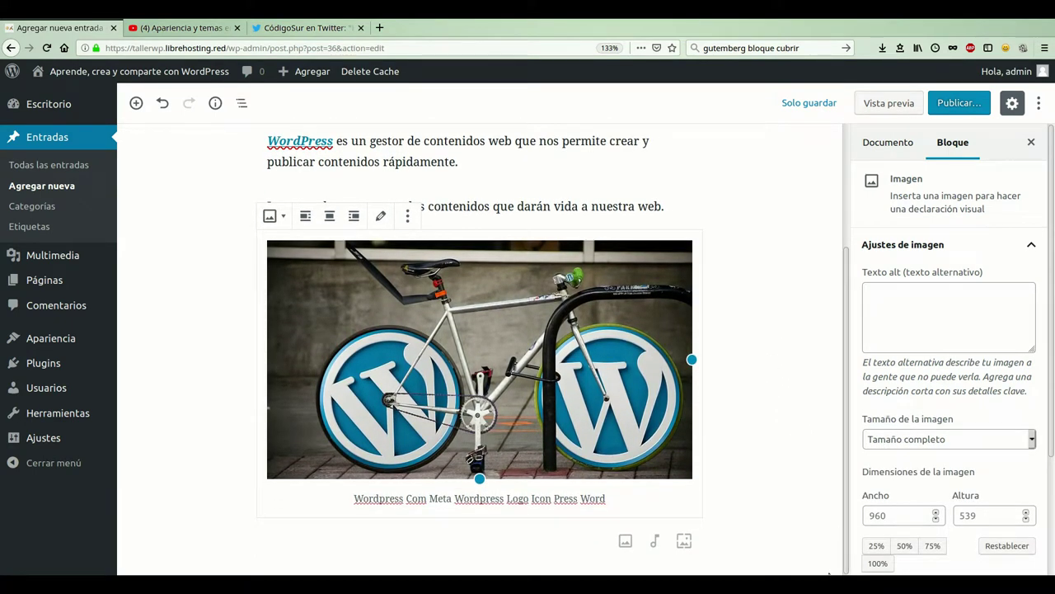
scroll(487, 216, up, 2)
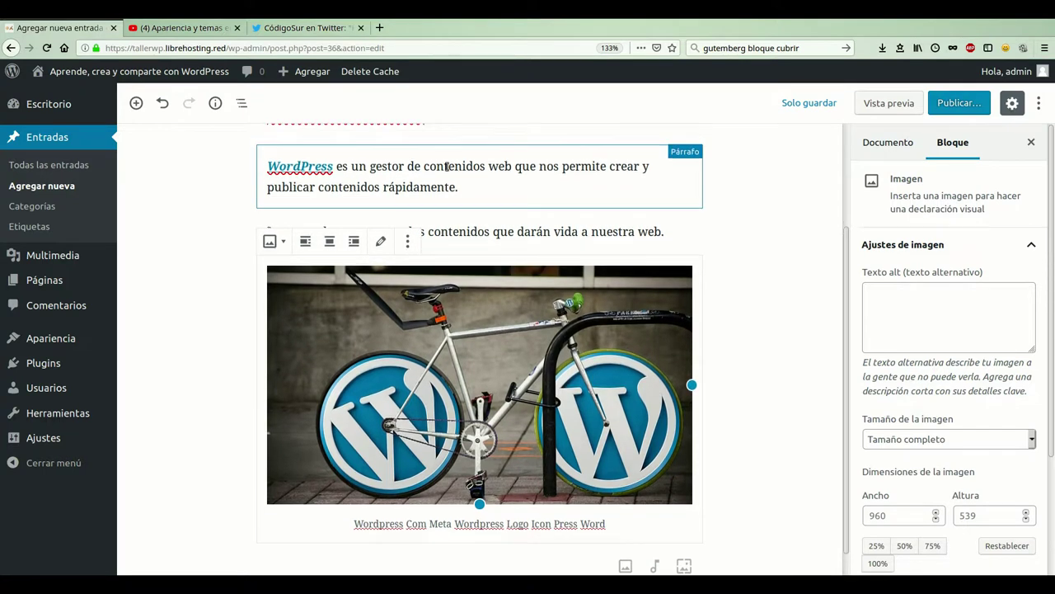
scroll(495, 303, down, 2)
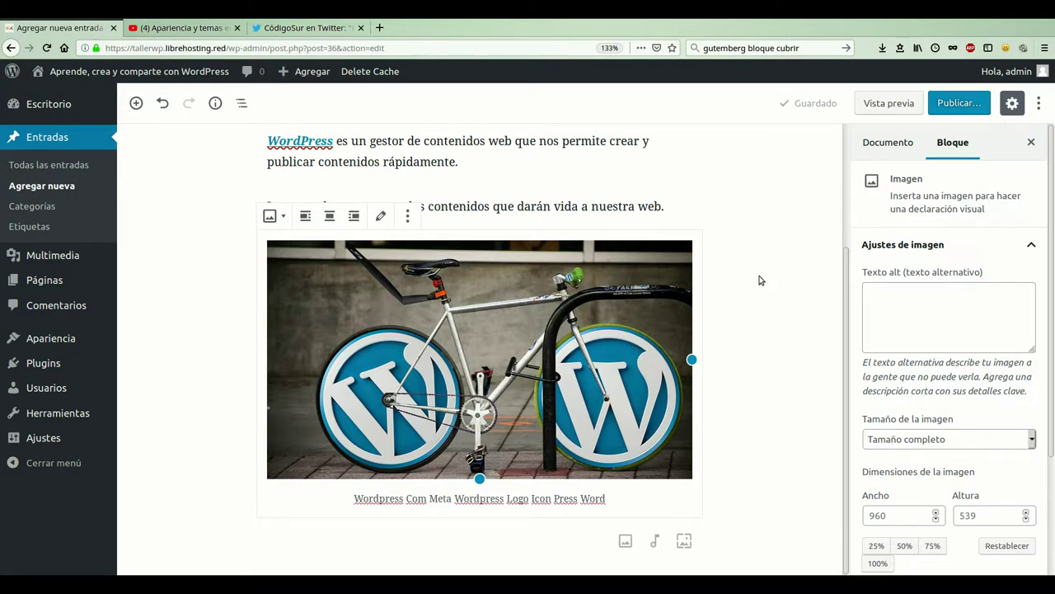
scroll(709, 277, up, 2)
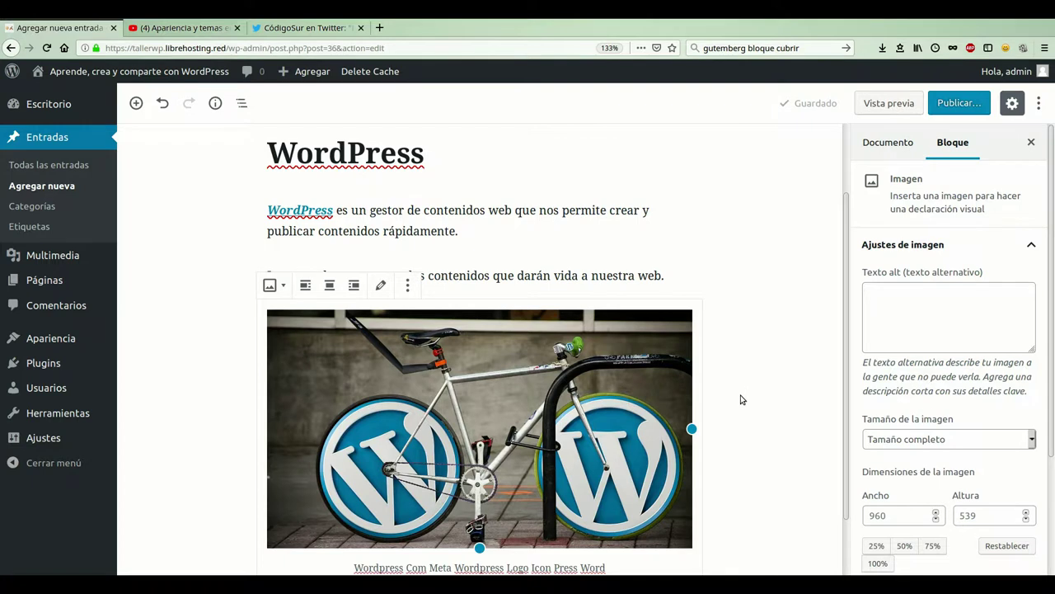
scroll(734, 400, down, 2)
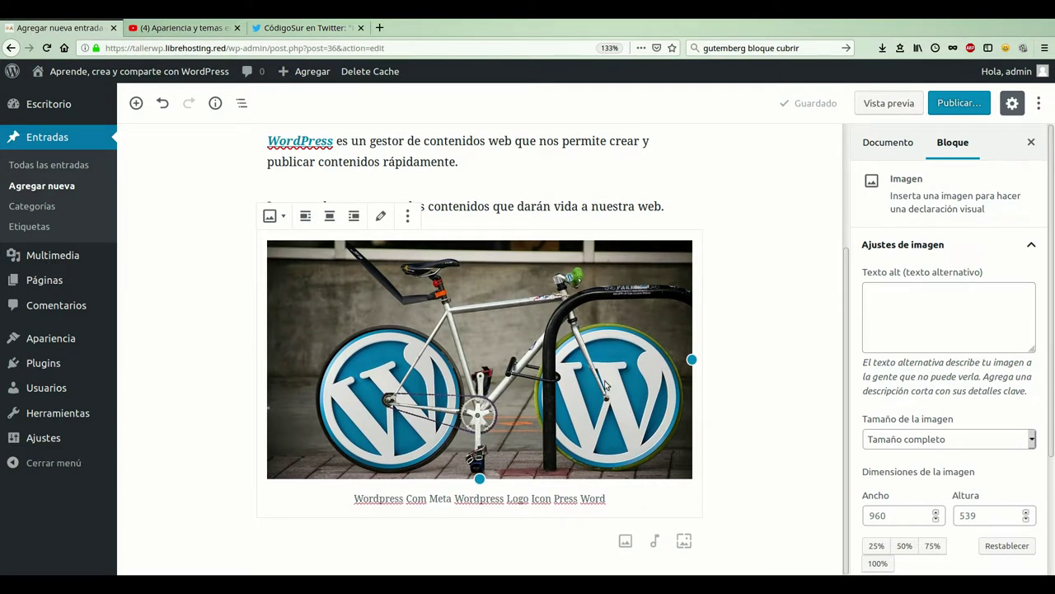
click(329, 221)
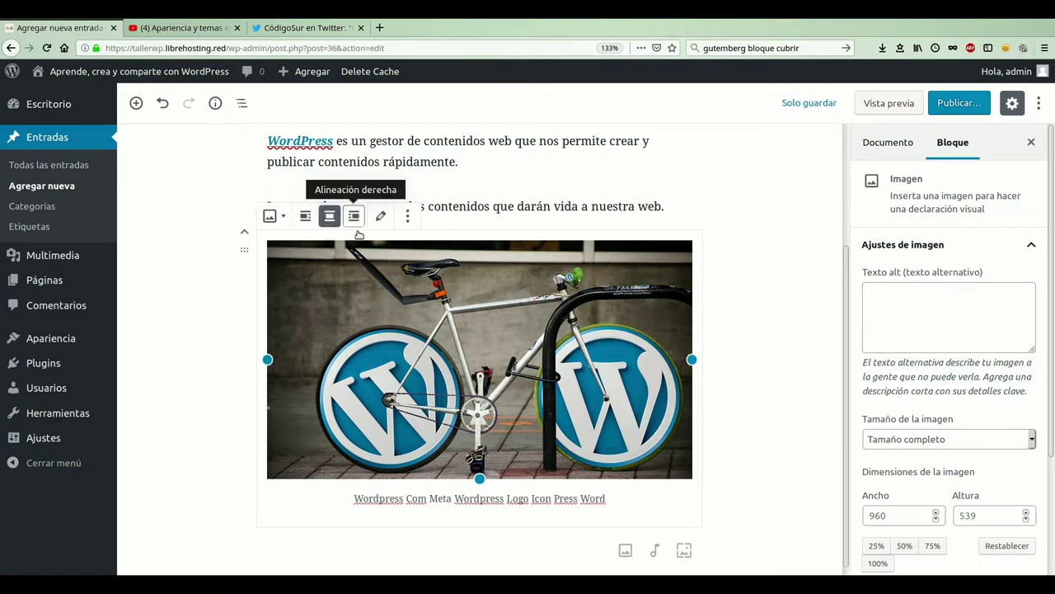
click(355, 226)
click(601, 231)
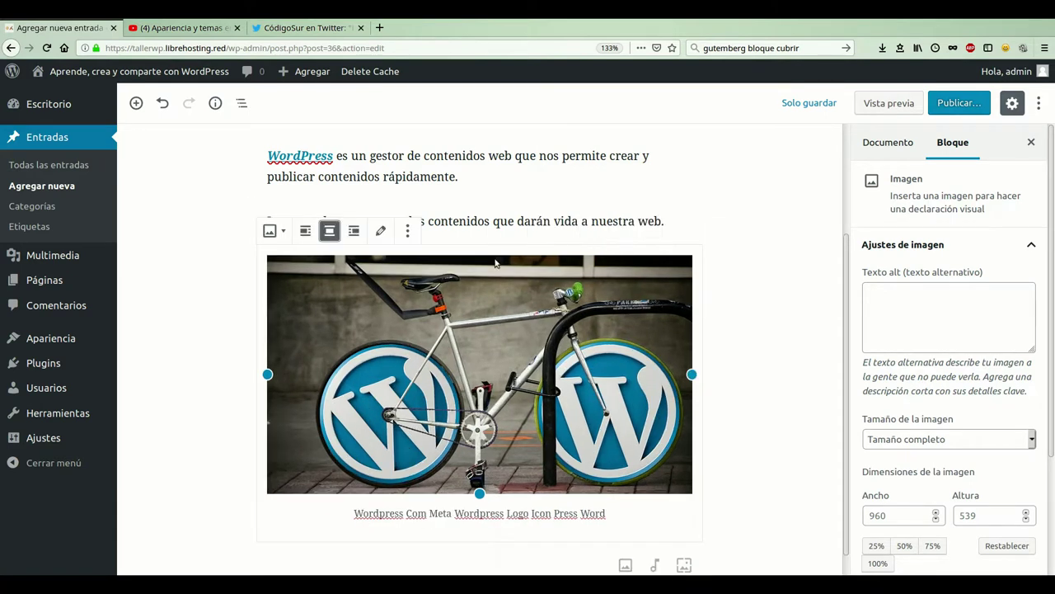
Open the bicycle image for editing to view its attachment details, close them, and look over the post
click(383, 247)
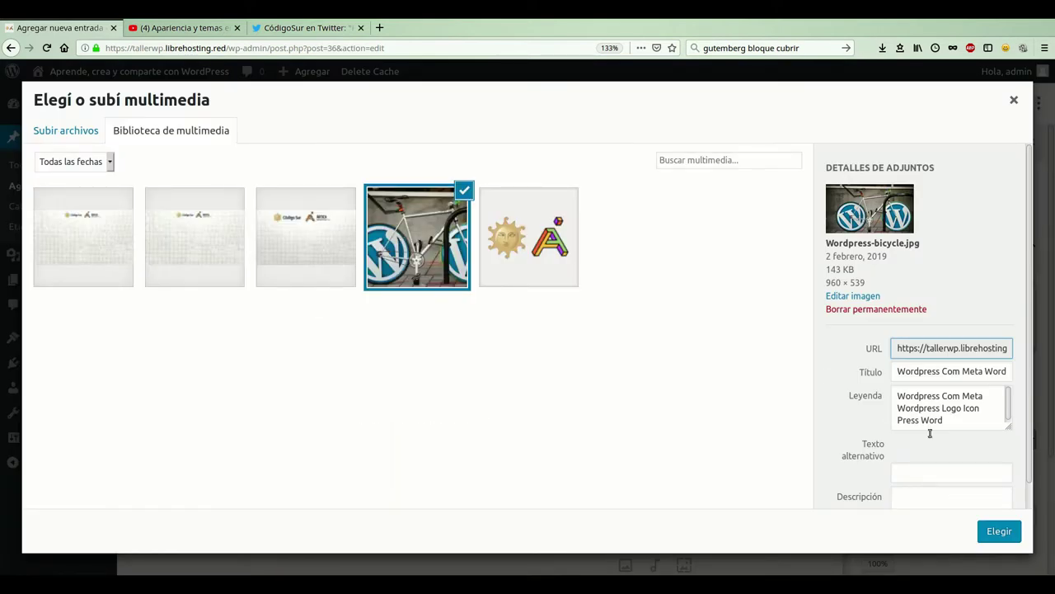
click(1014, 115)
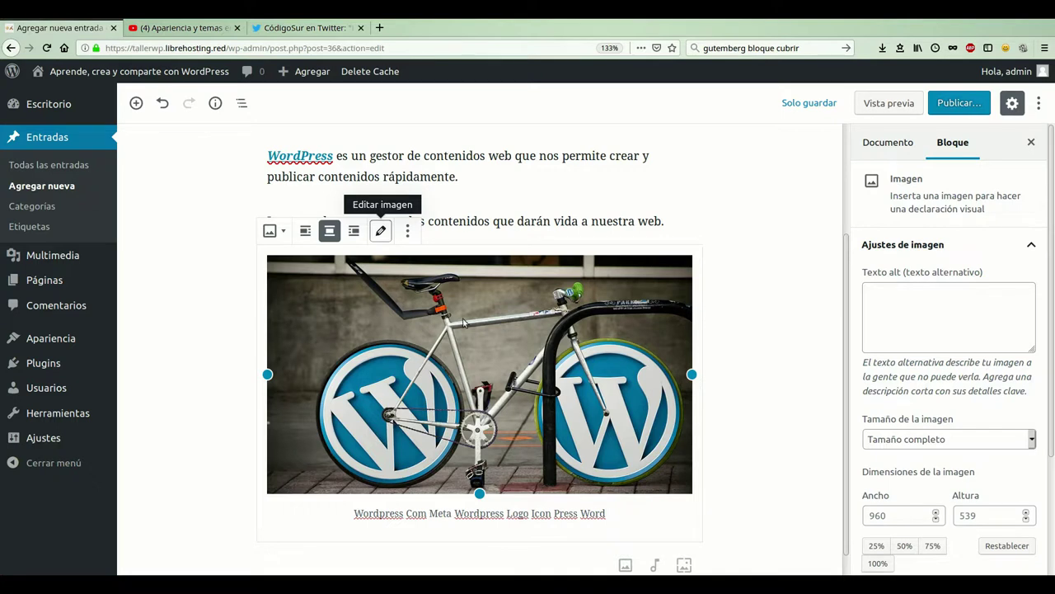
scroll(444, 325, down, 1)
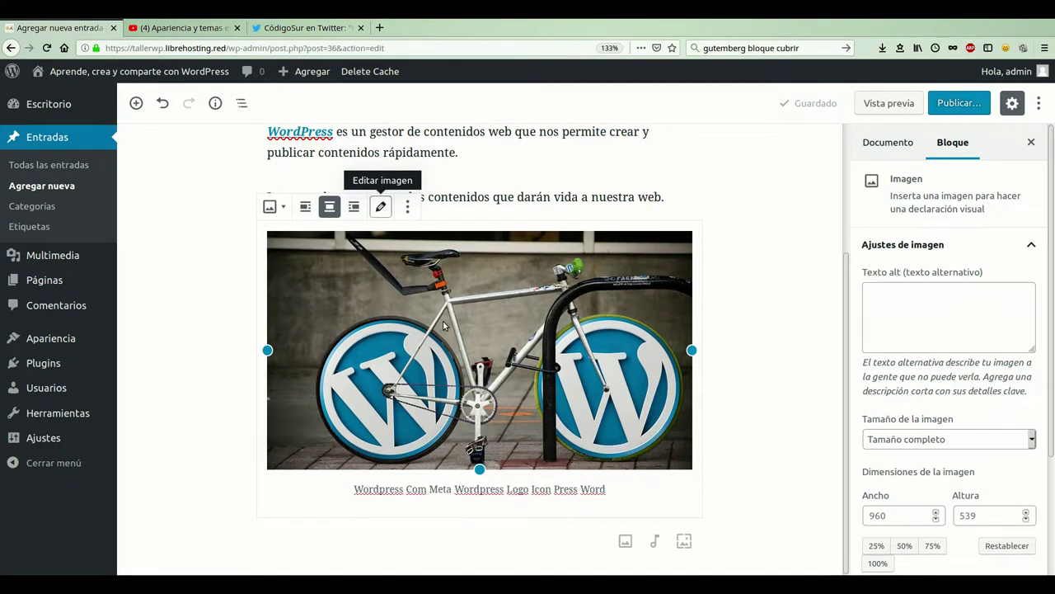
scroll(443, 325, up, 3)
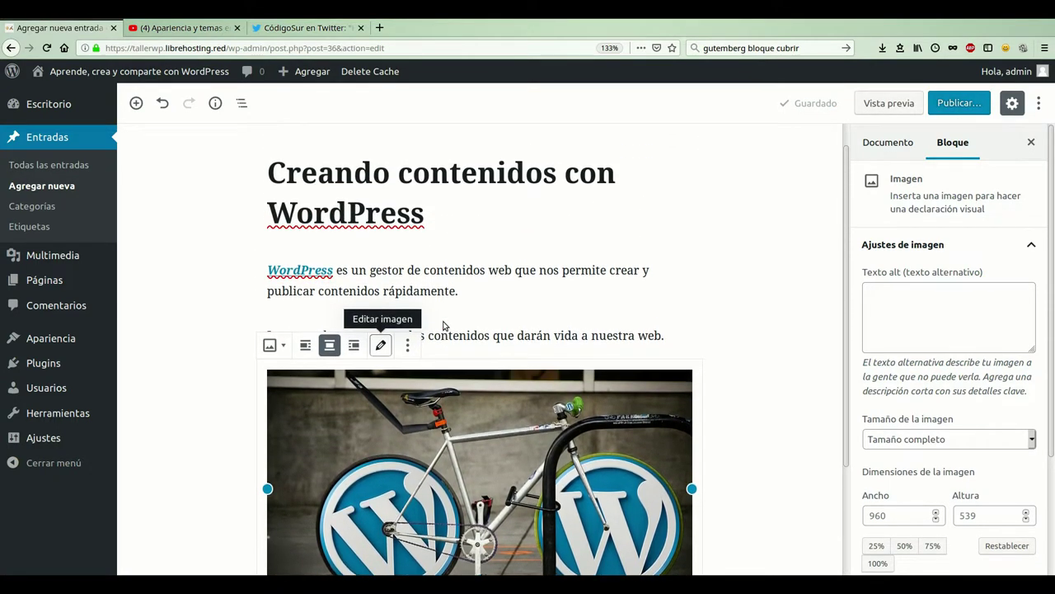
scroll(444, 326, down, 3)
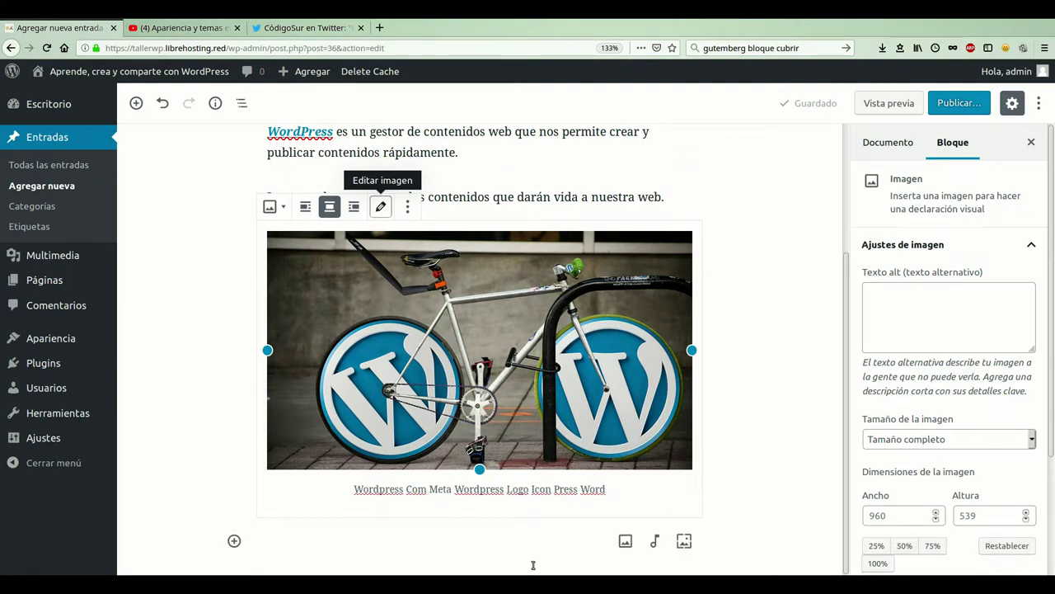
Add a YouTube embed block below the bicycle image
click(234, 558)
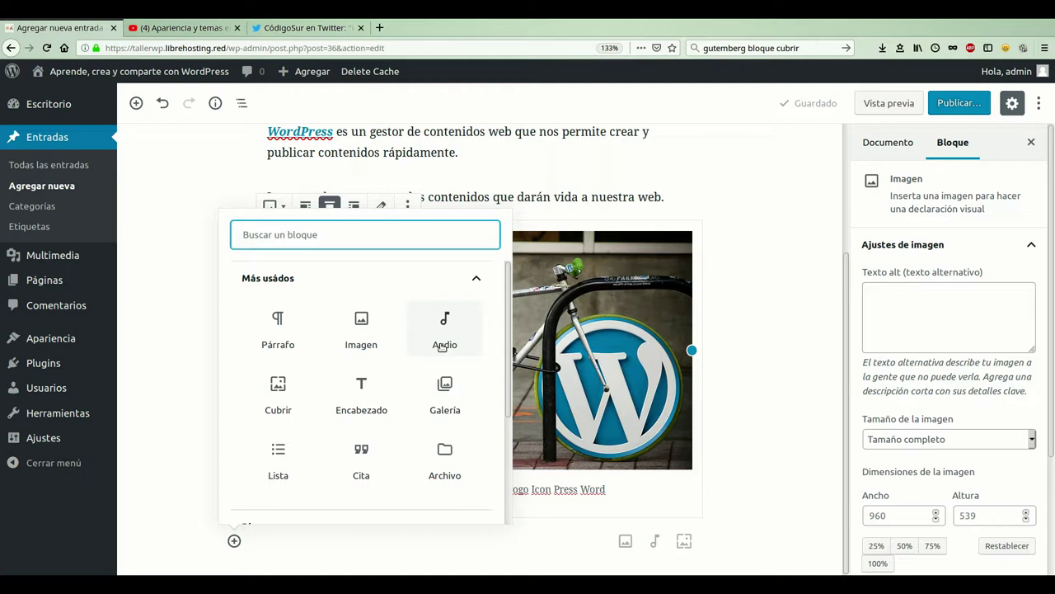
click(738, 462)
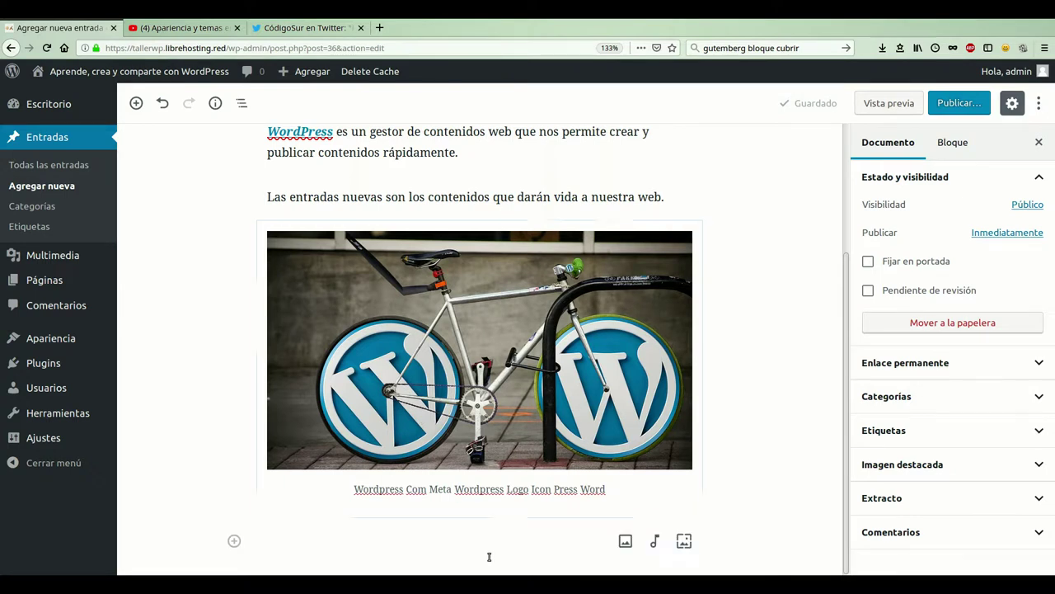
click(234, 542)
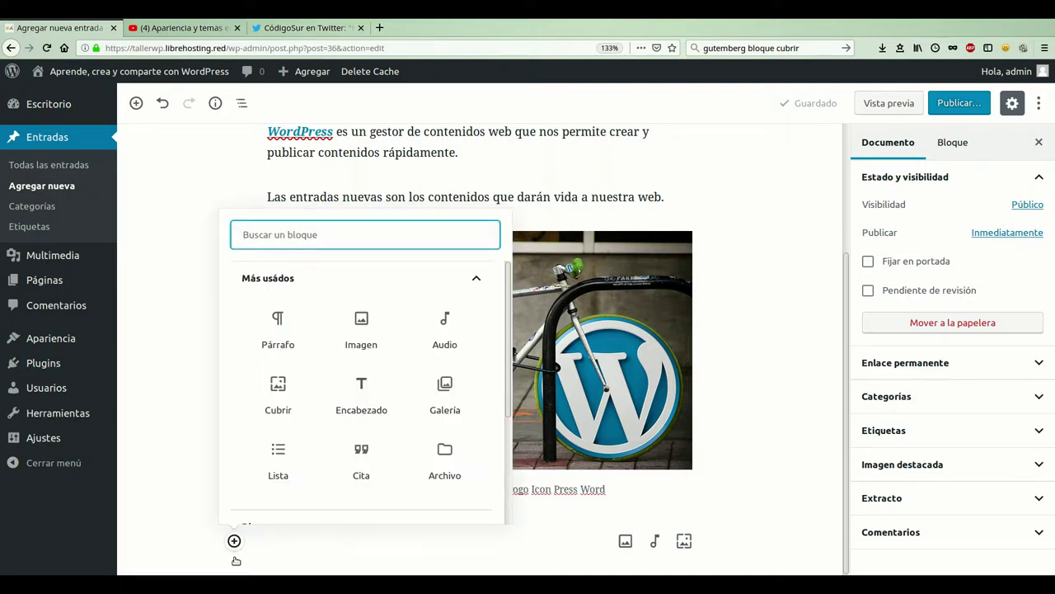
scroll(393, 386, down, 1)
scroll(393, 387, down, 2)
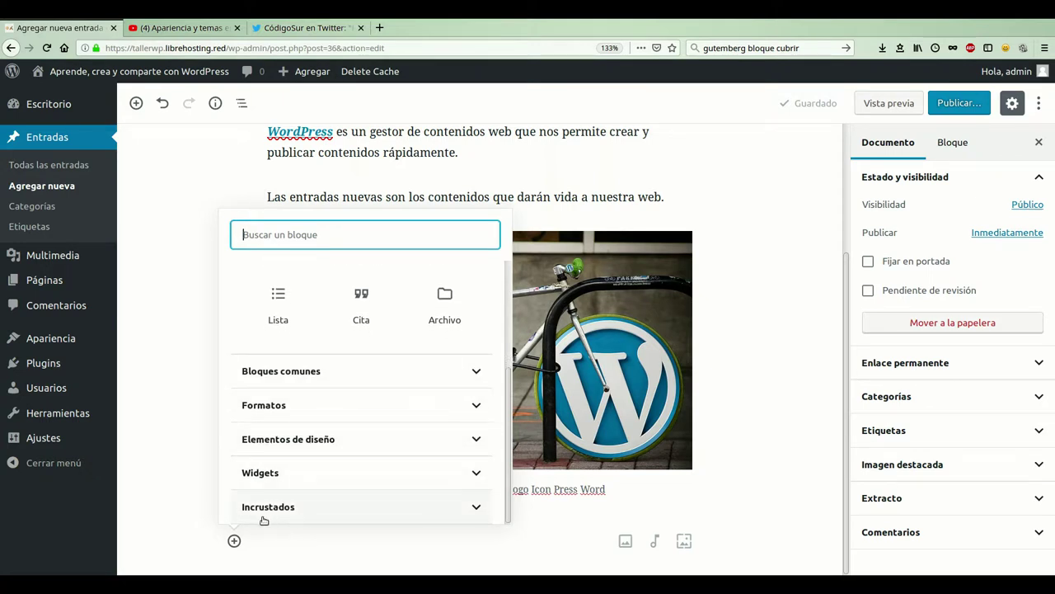
click(476, 506)
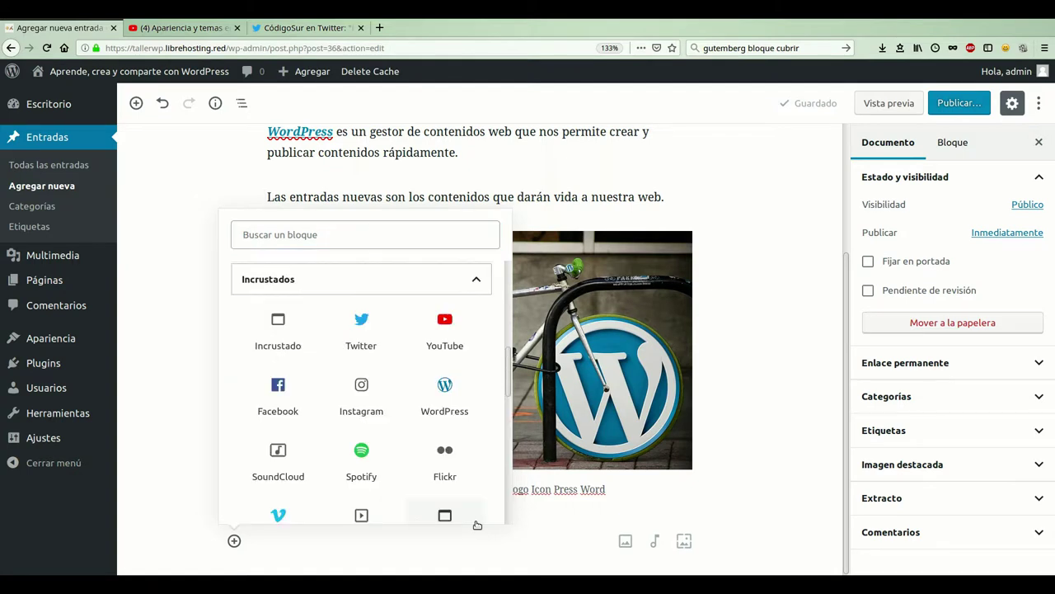
click(457, 359)
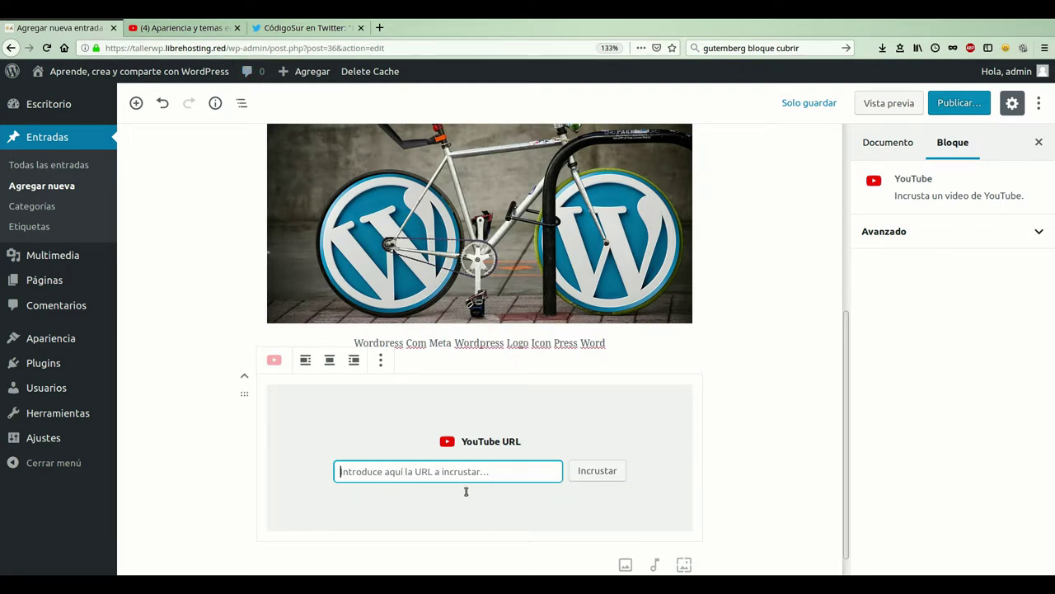
Copy the URL of the YouTube video "Apariencia y temas en WordPress" and embed it in the post's YouTube block
click(182, 28)
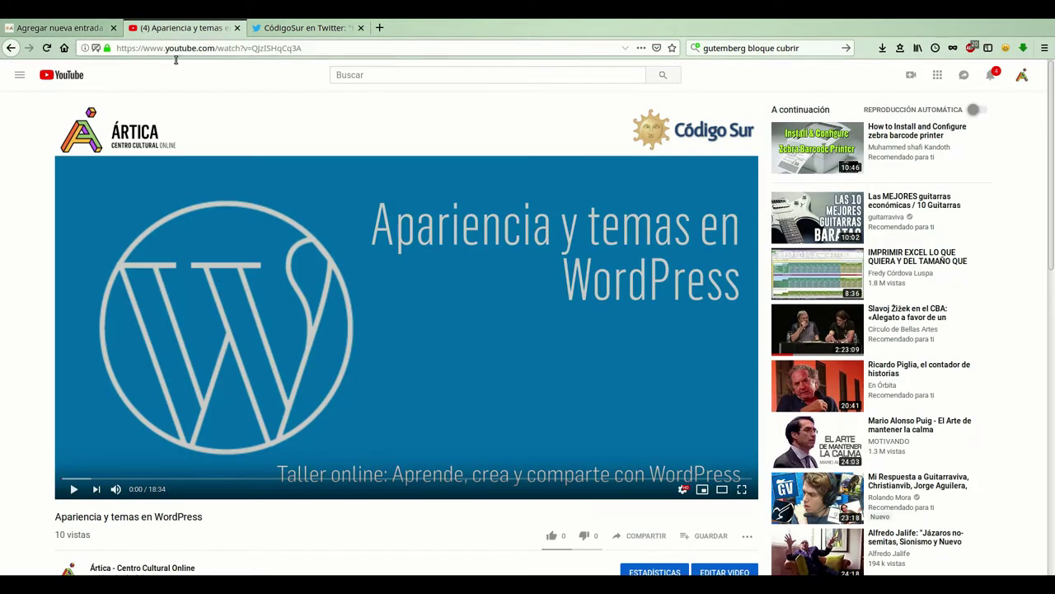
click(210, 63)
key(ctrl+c)
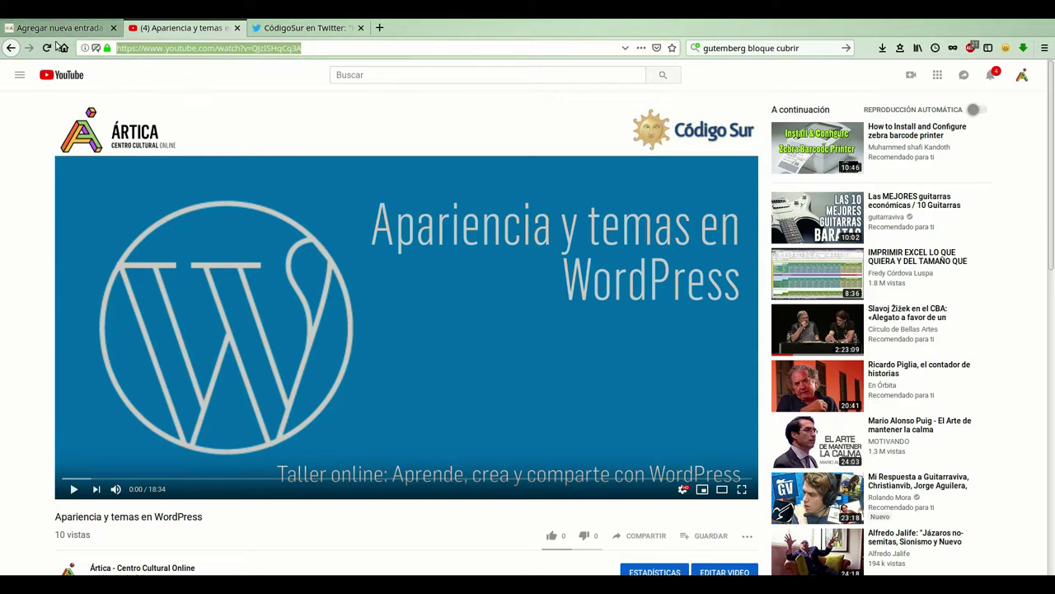
click(58, 29)
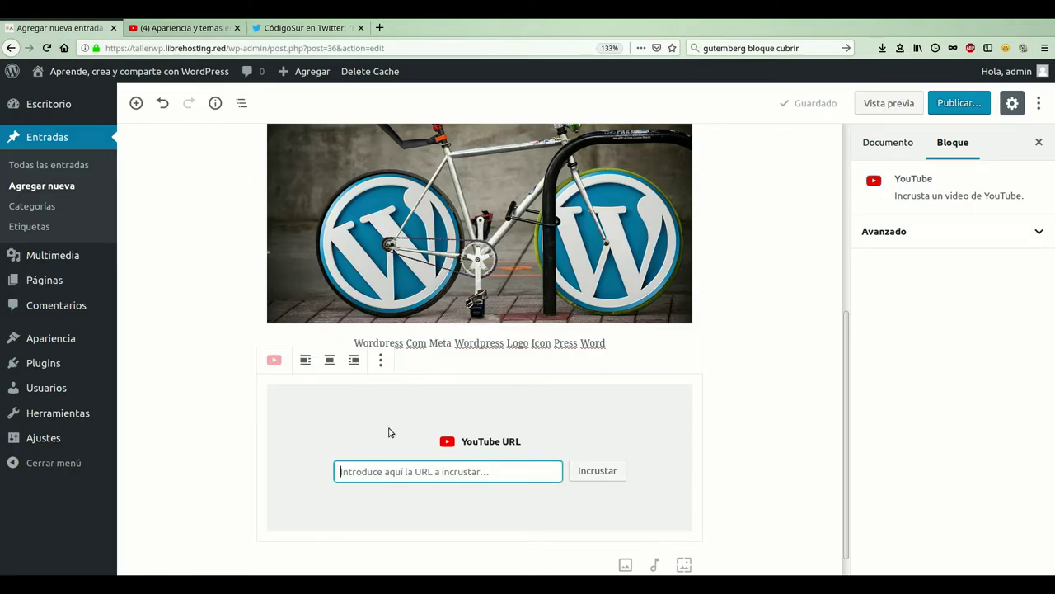
key(ctrl+v)
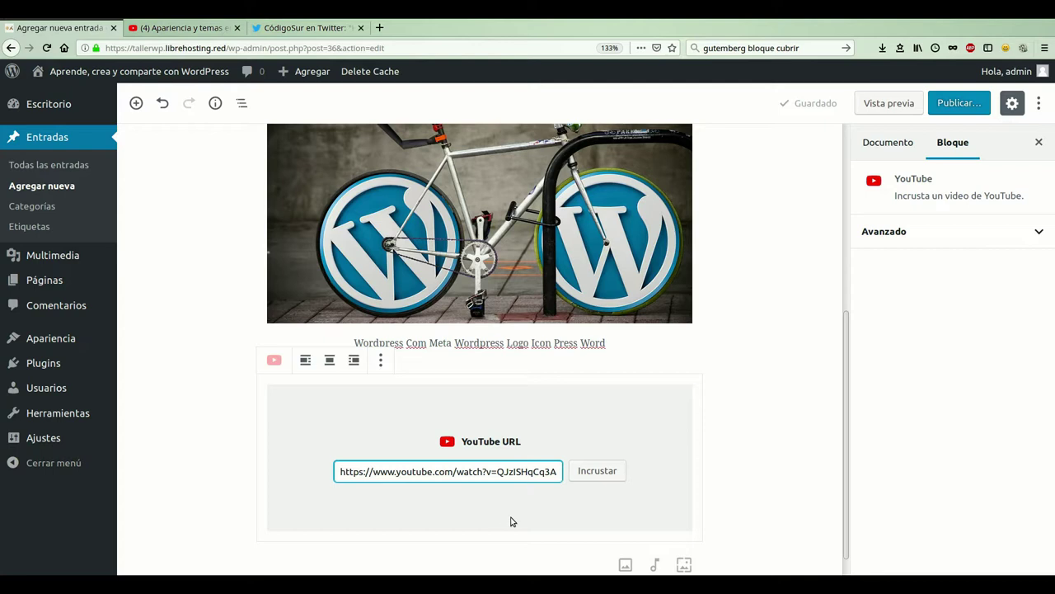
click(597, 487)
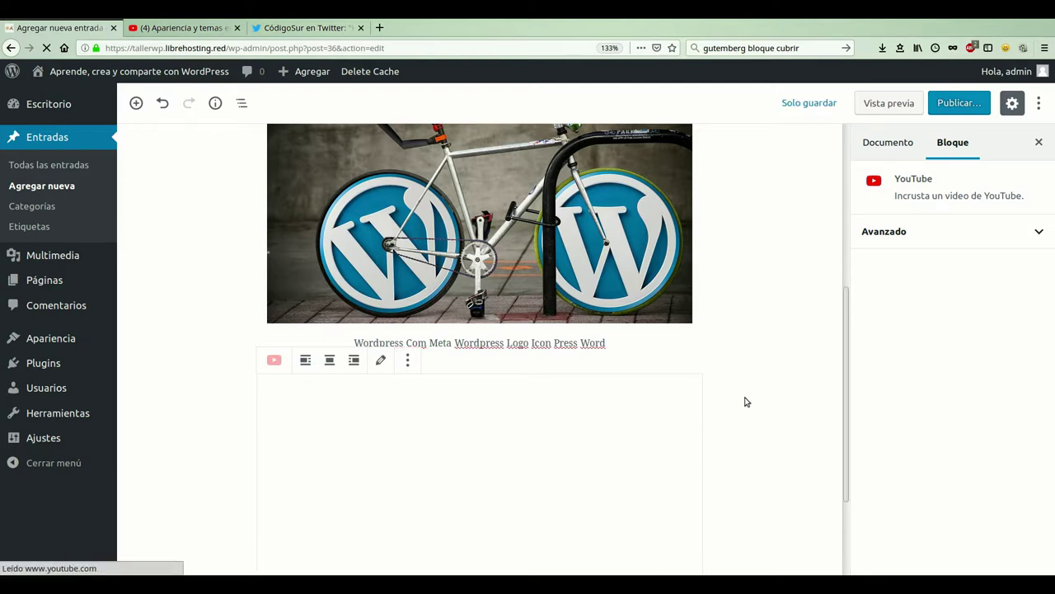
Check the embedded YouTube video in the post and add a Twitter embed block below it
scroll(742, 401, down, 3)
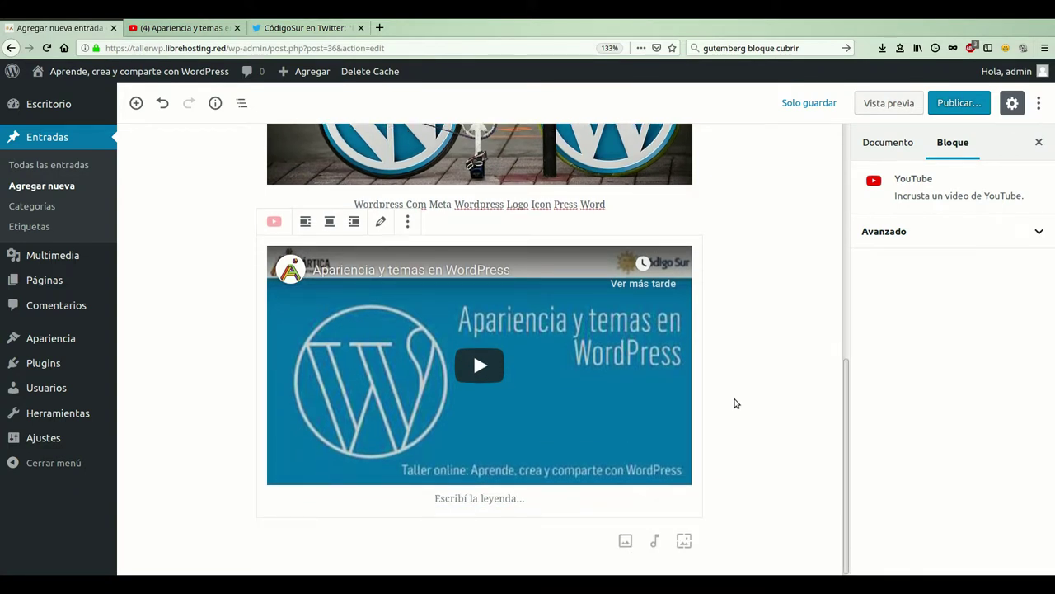
scroll(736, 403, up, 7)
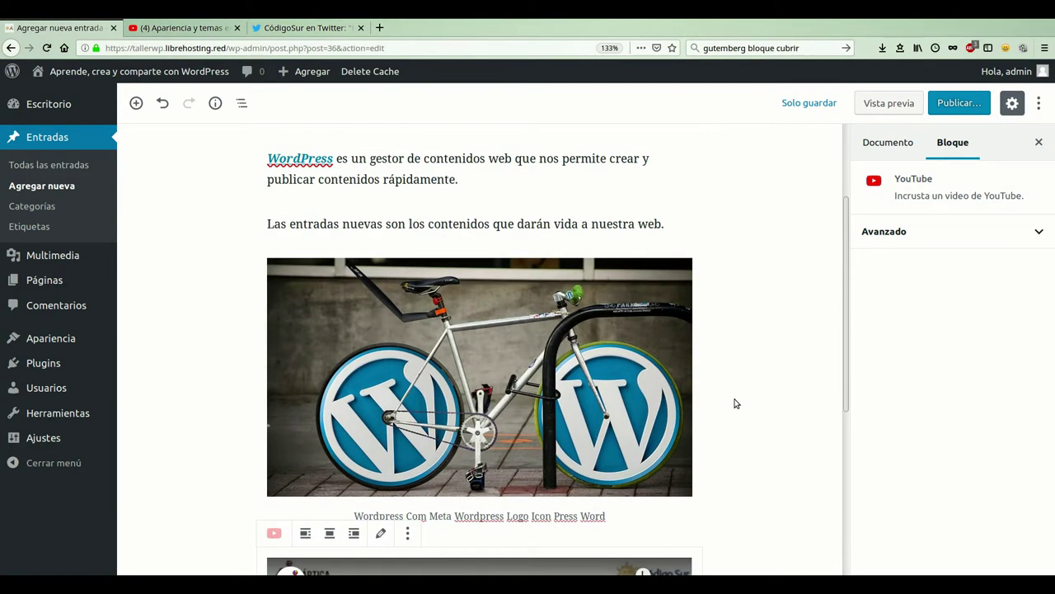
scroll(736, 403, up, 3)
scroll(736, 403, down, 7)
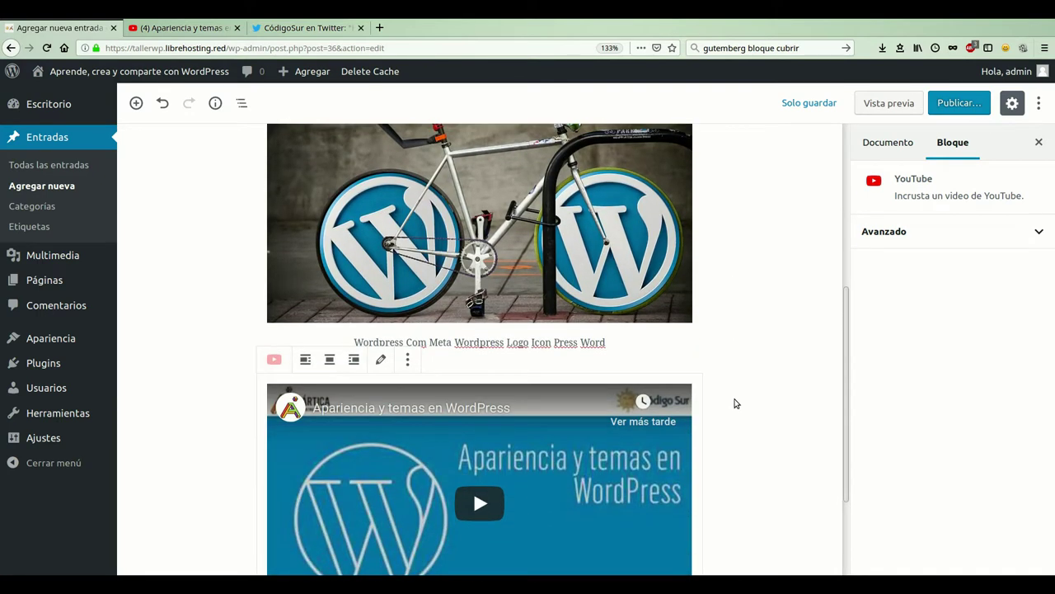
scroll(736, 403, down, 3)
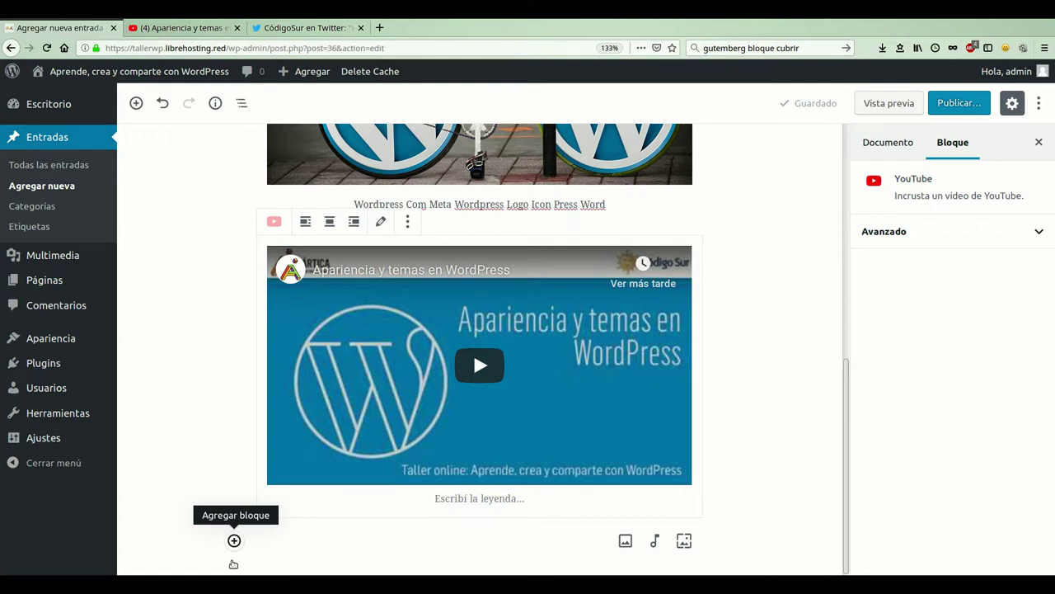
click(234, 541)
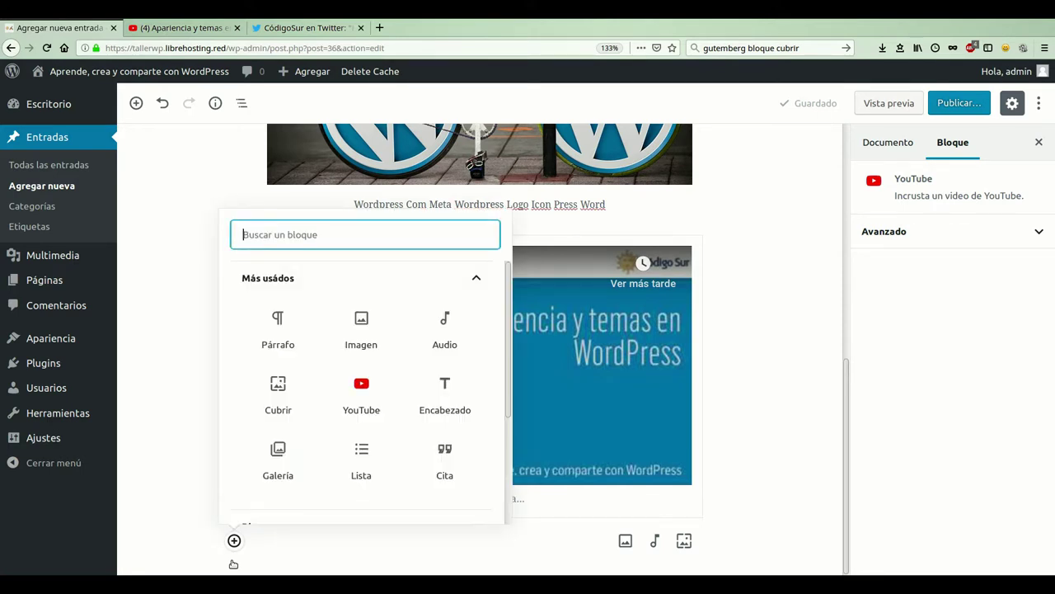
scroll(415, 432, down, 4)
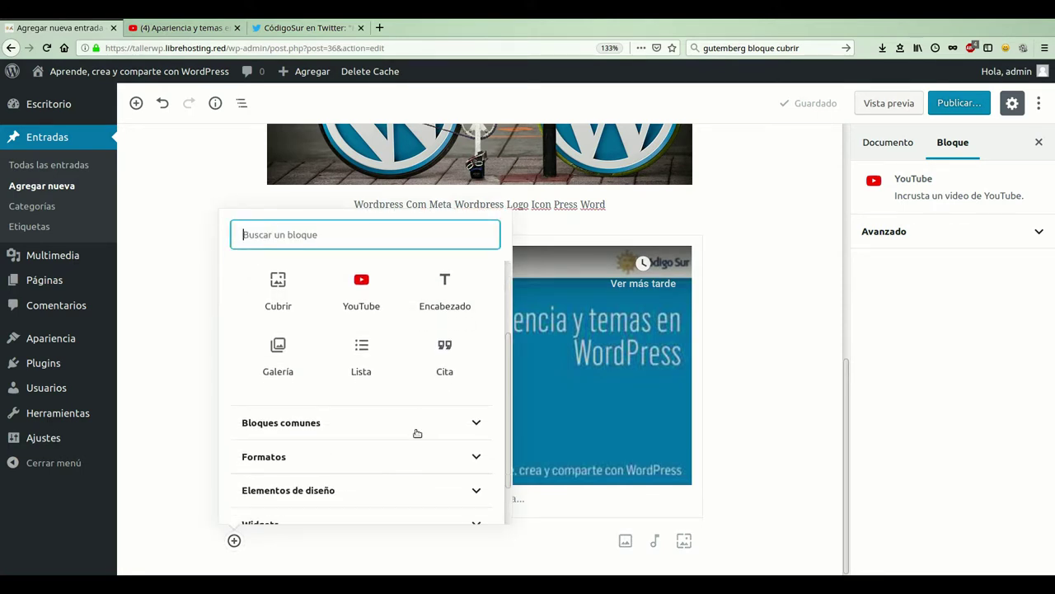
click(477, 516)
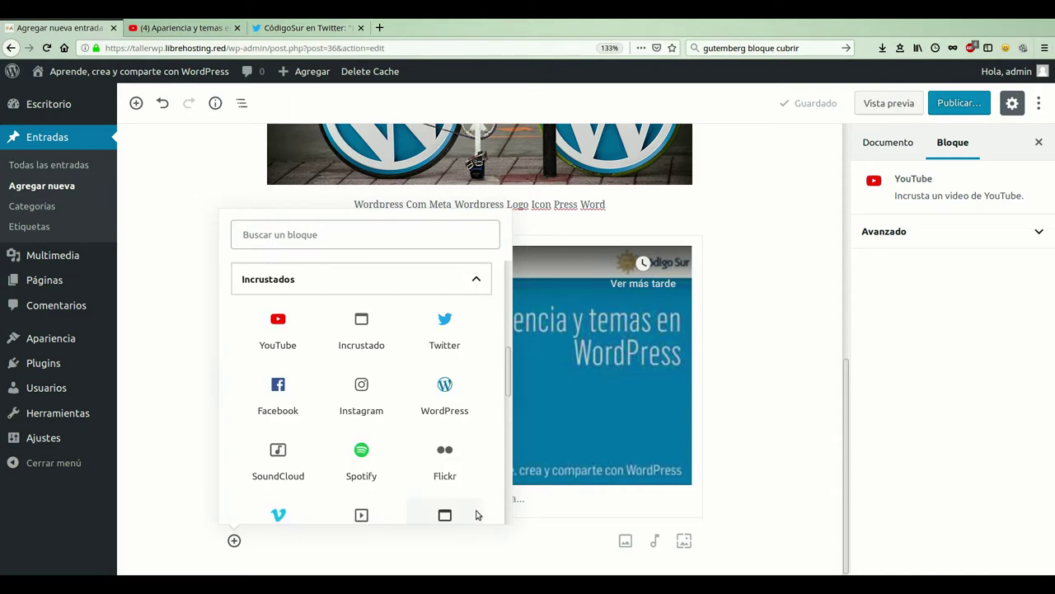
click(445, 334)
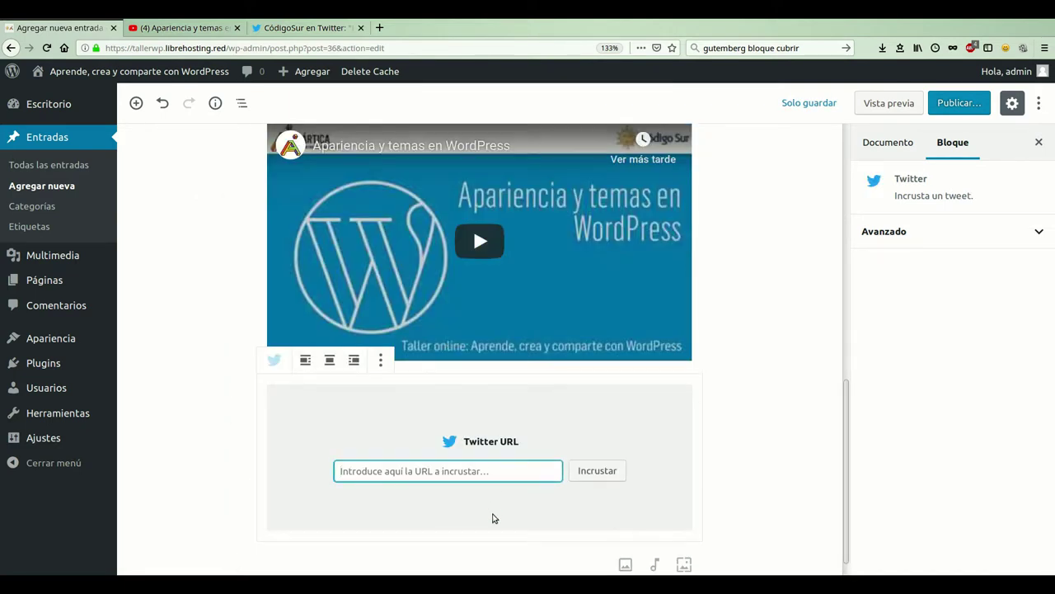
Copy the URL of CódigoSur's tweet about the WordPress course launch and embed it in the post's Twitter block
click(280, 28)
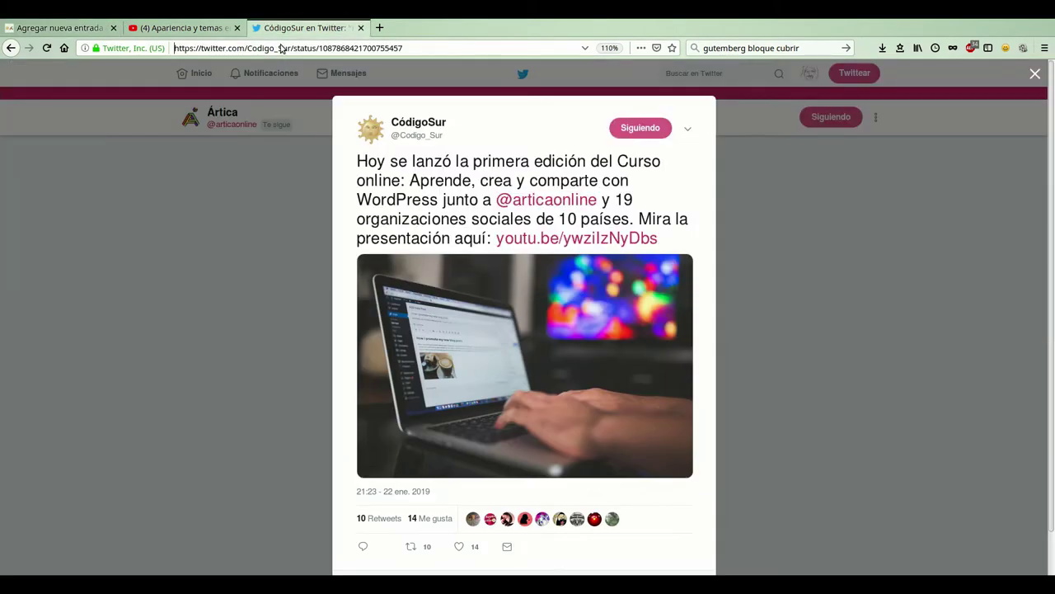
key(ctrl+a)
key(ctrl+c)
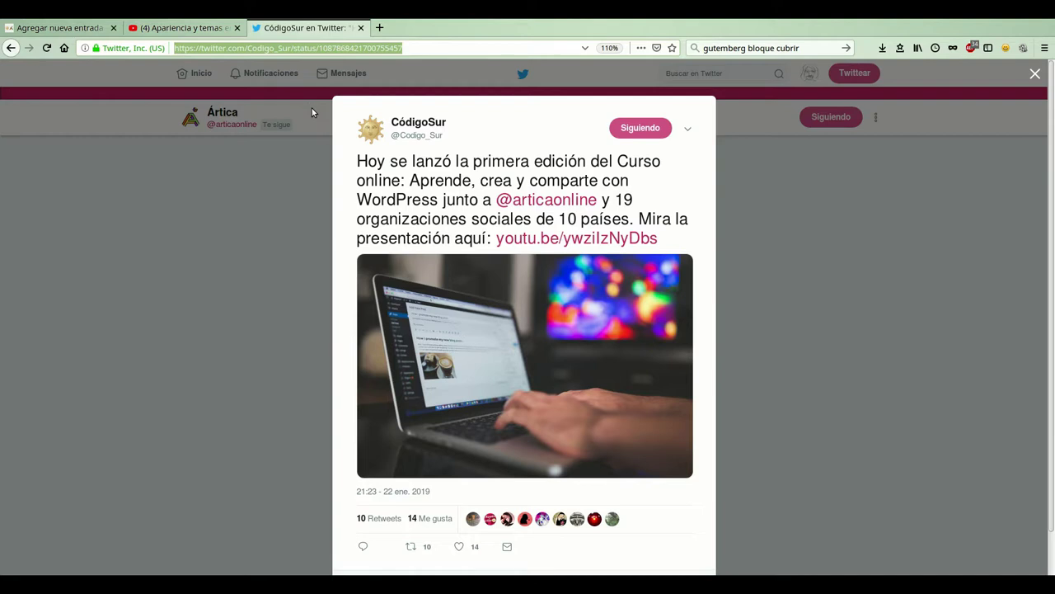
click(60, 28)
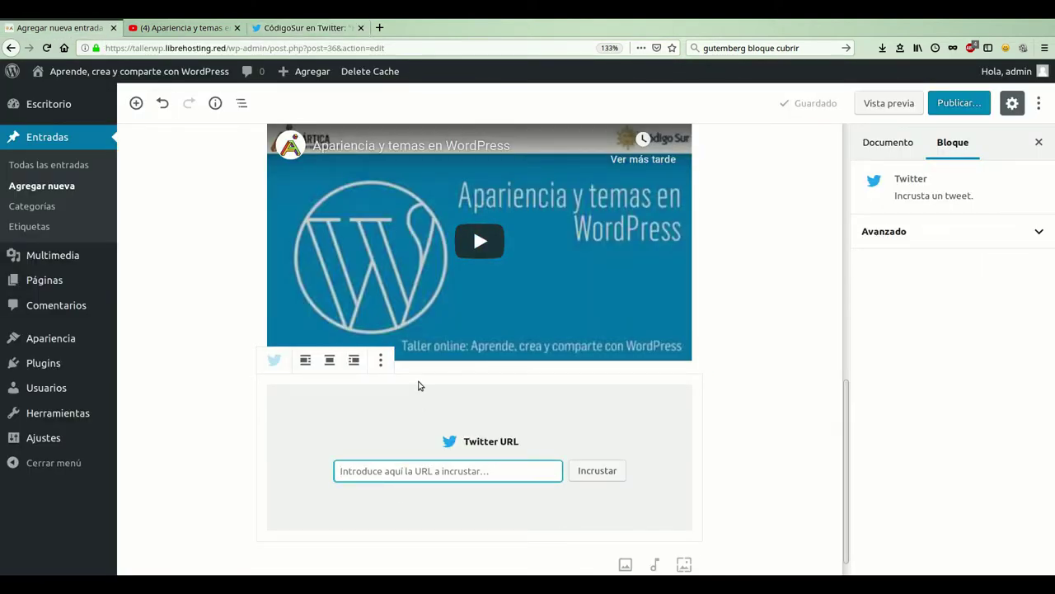
key(ctrl+v)
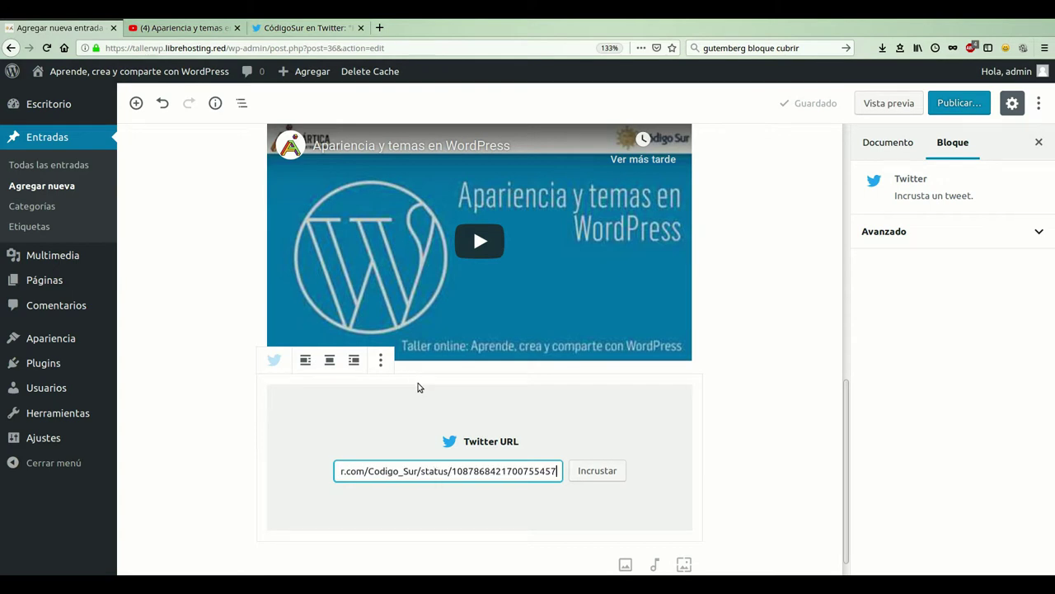
click(598, 490)
scroll(713, 413, down, 5)
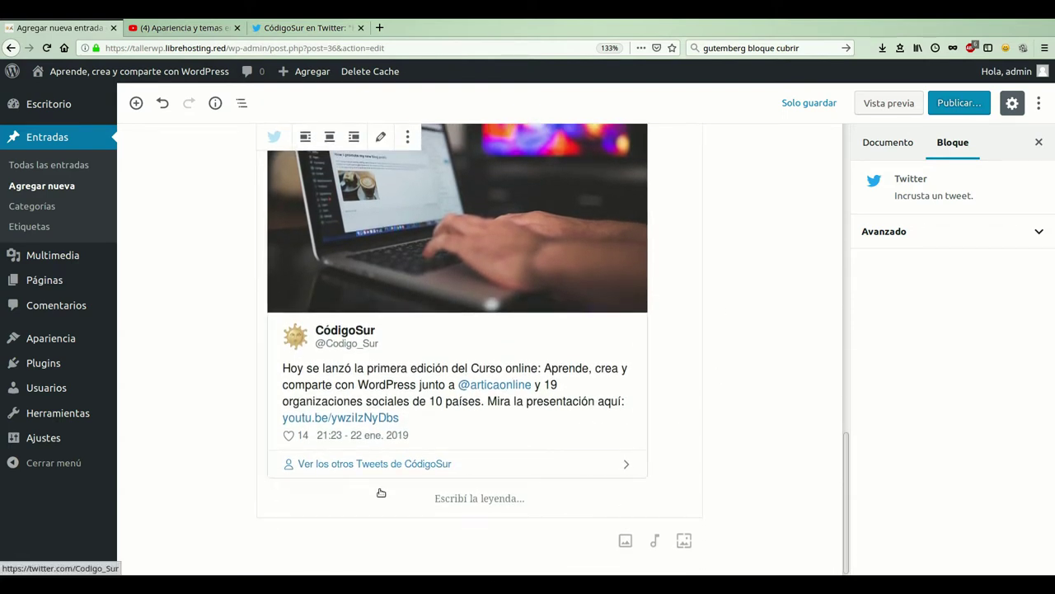
Move the paragraph "Las entradas nuevas son los contenidos que darán vida a nuestra web." down one position, below the bicycle image
scroll(478, 466, up, 2)
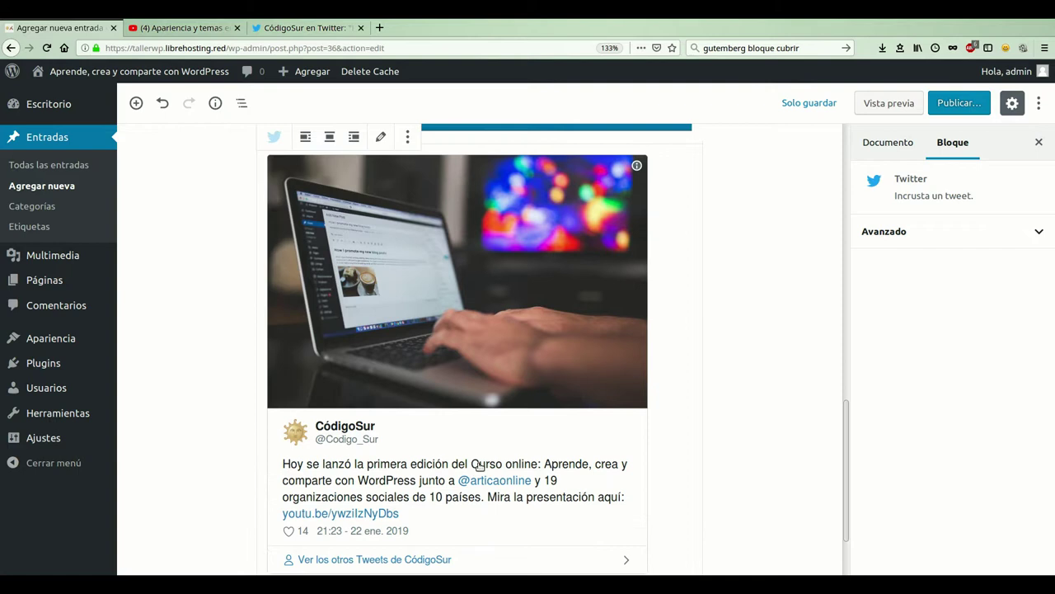
scroll(480, 466, up, 9)
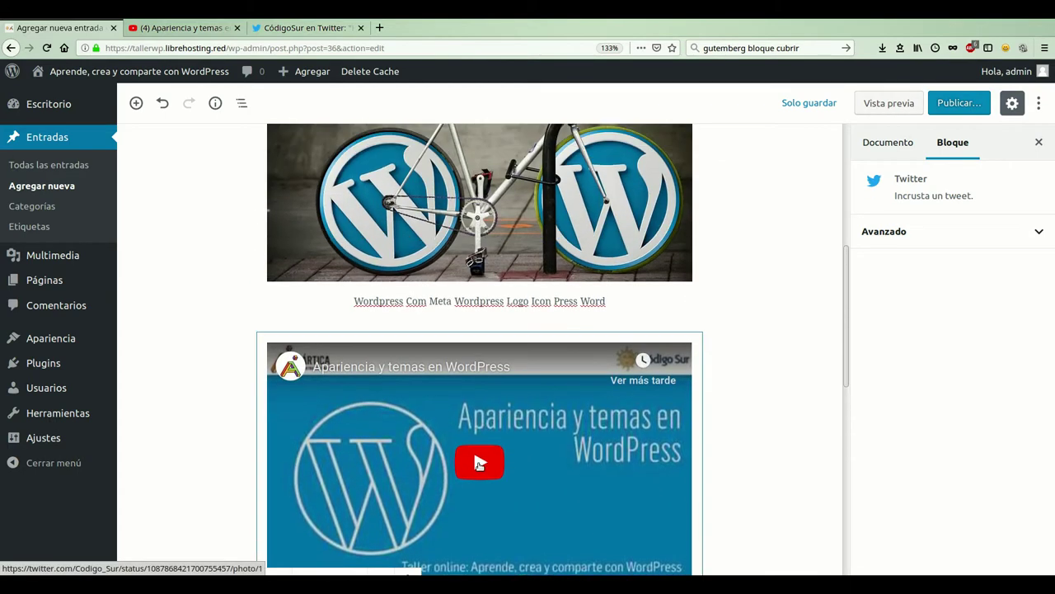
scroll(479, 463, up, 8)
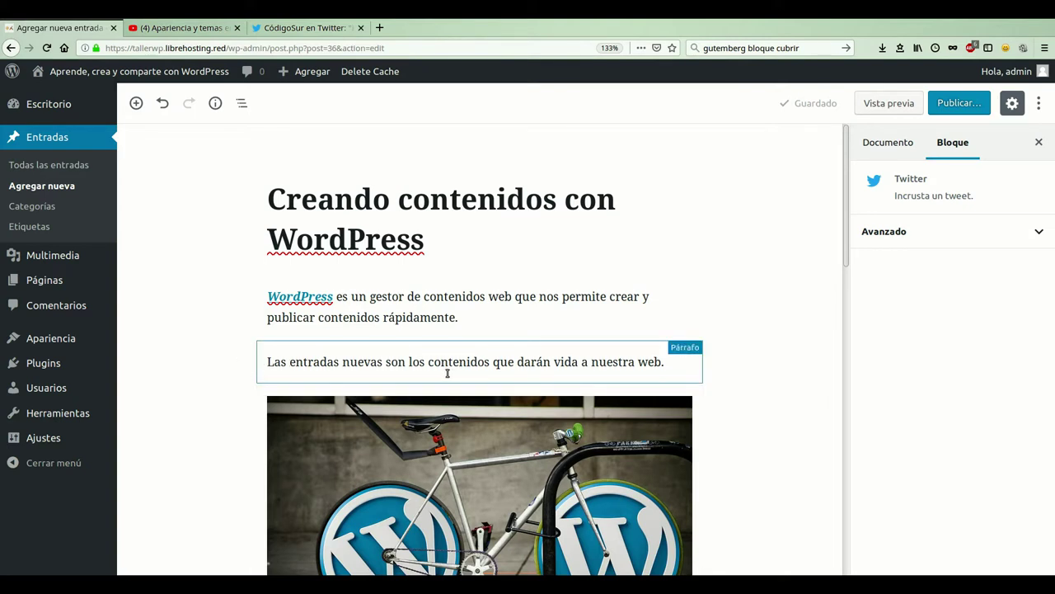
scroll(448, 373, down, 2)
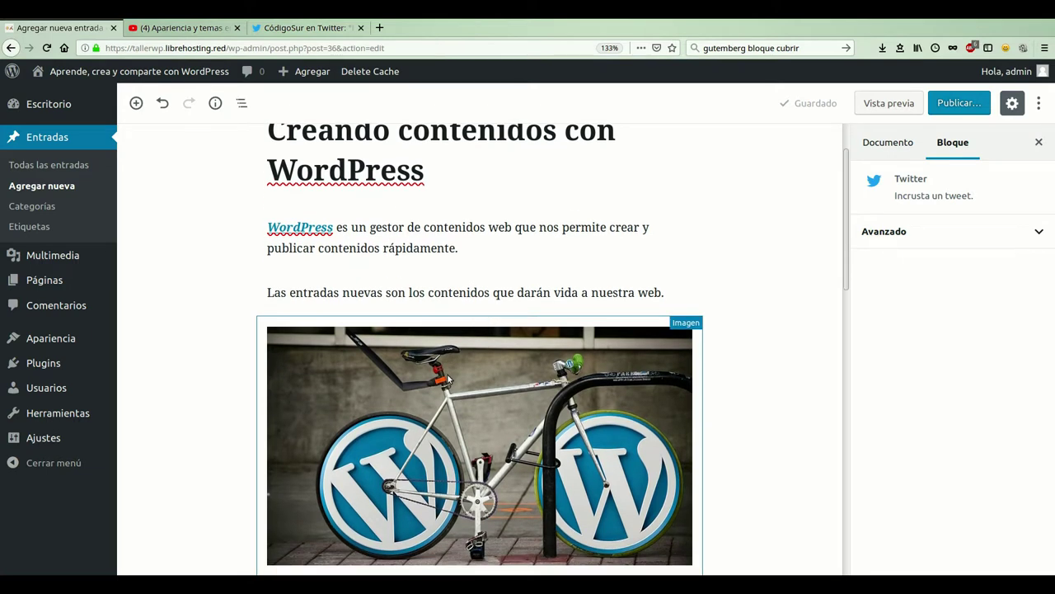
scroll(448, 379, down, 1)
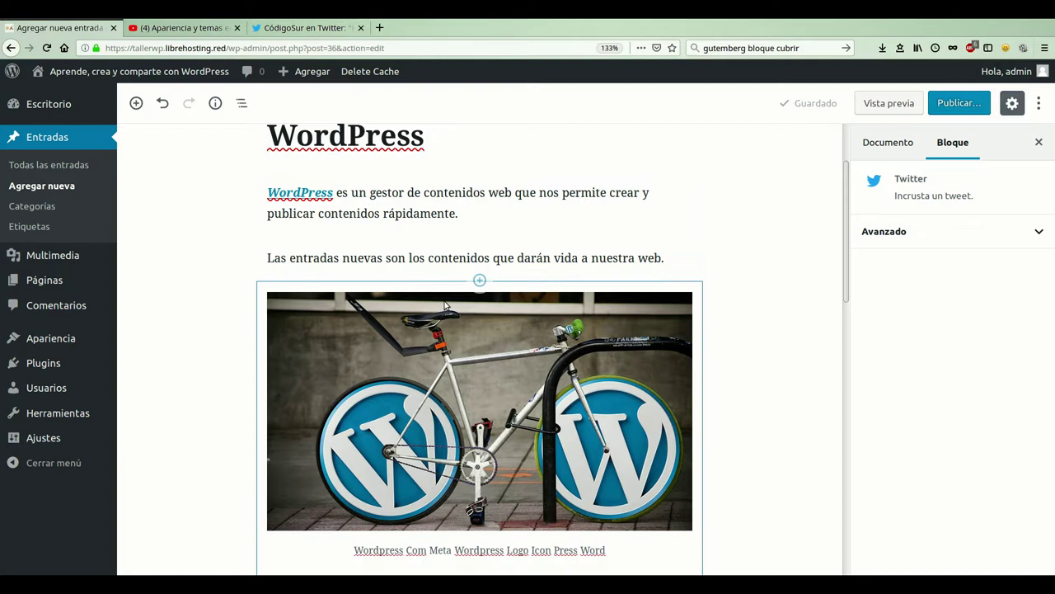
scroll(241, 228, down, 2)
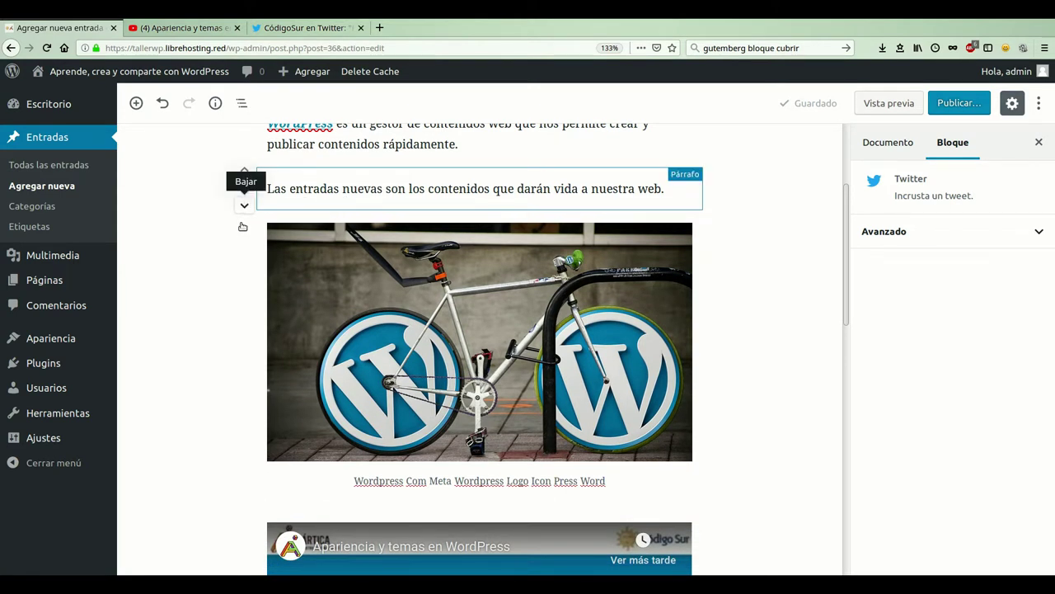
click(242, 225)
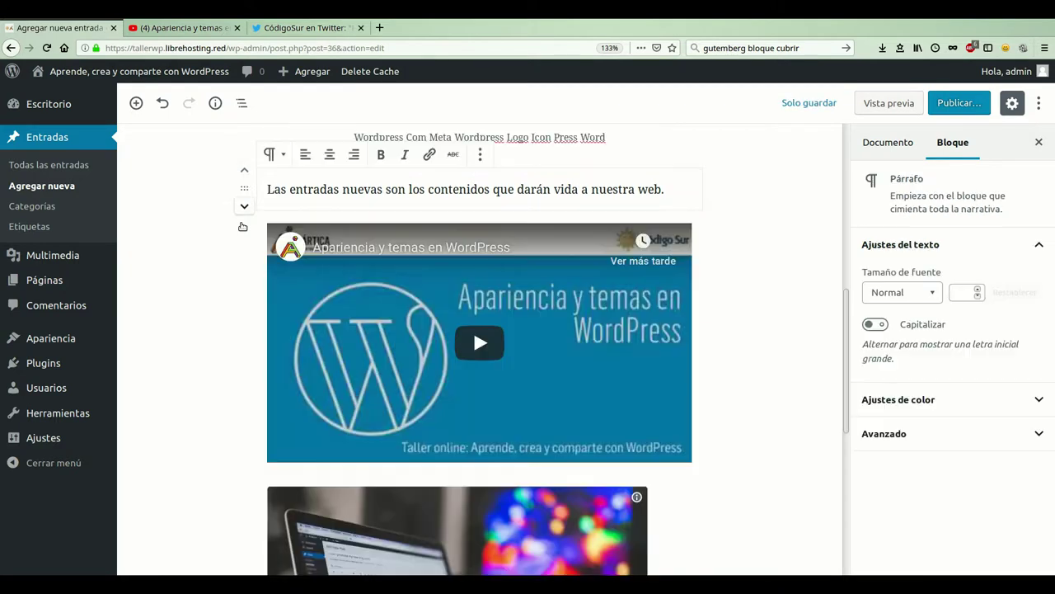
scroll(242, 226, up, 5)
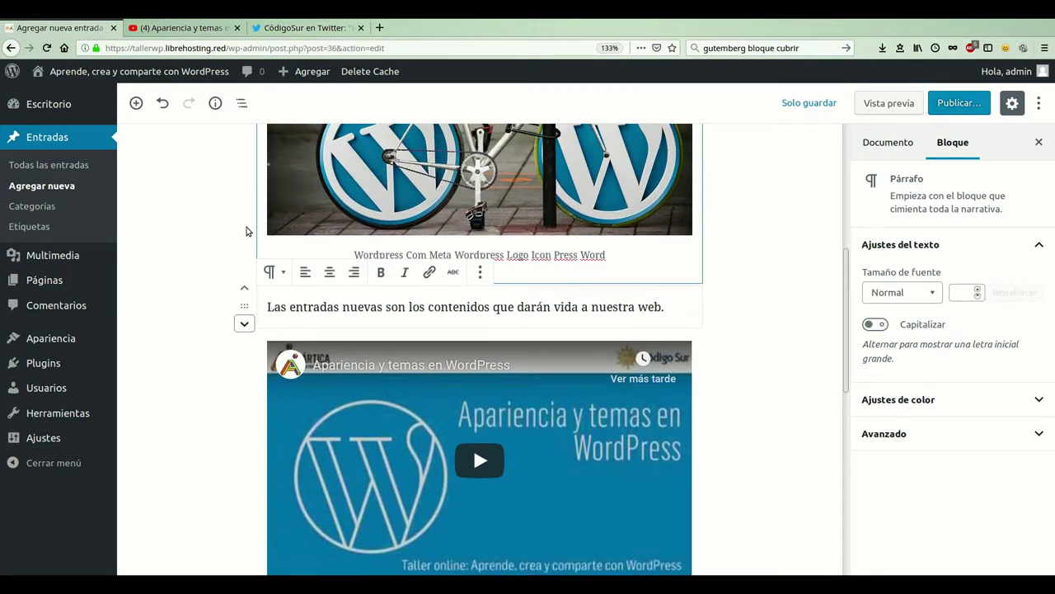
scroll(246, 233, up, 3)
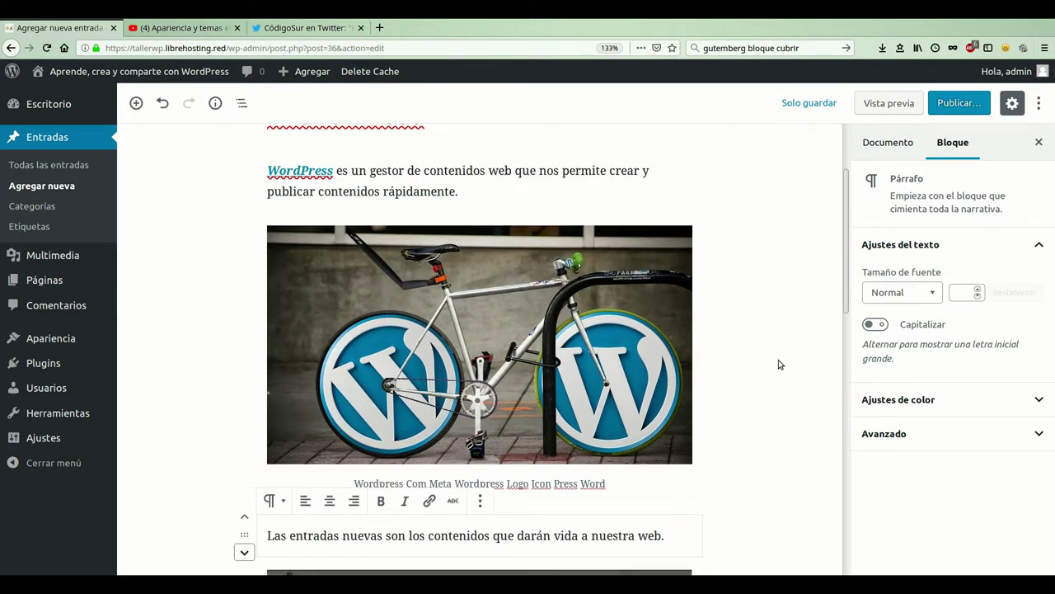
click(780, 363)
Give the paragraph between the bicycle image and the YouTube video a light blue background color
scroll(360, 534, down, 1)
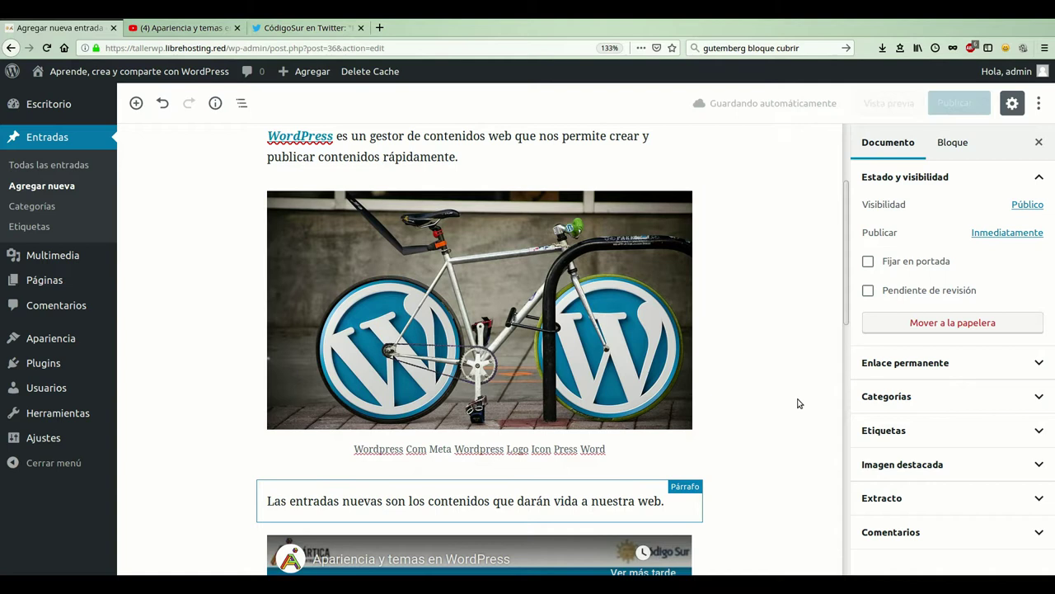
scroll(797, 401, down, 2)
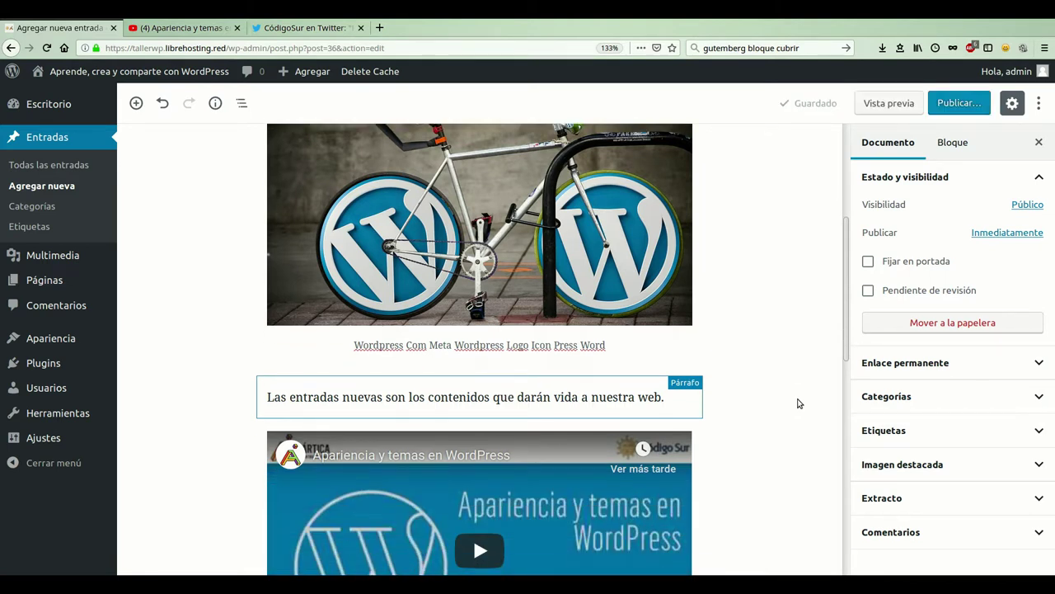
scroll(798, 403, up, 1)
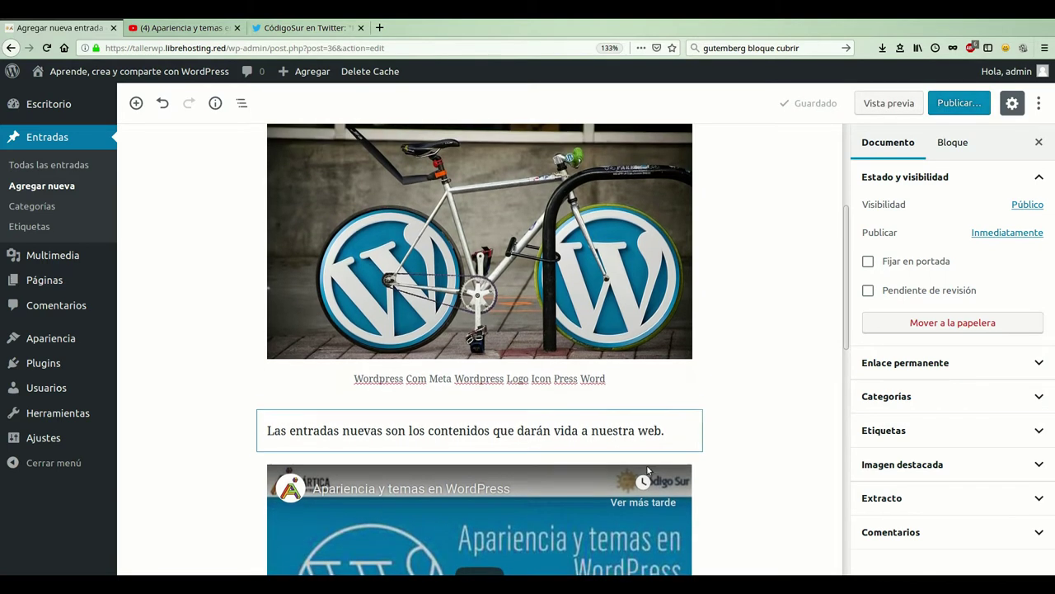
click(530, 448)
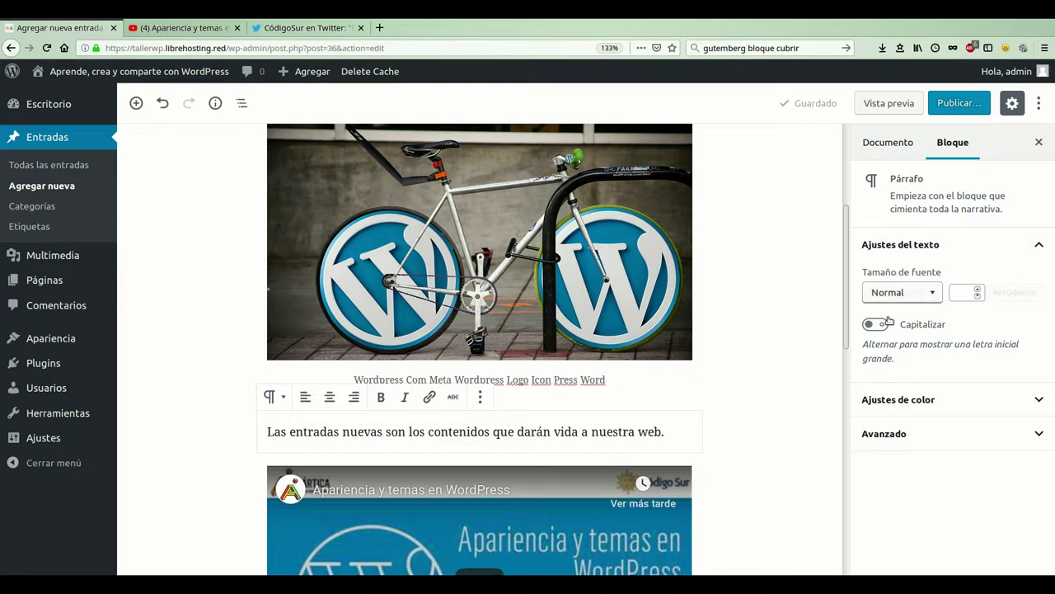
click(1039, 414)
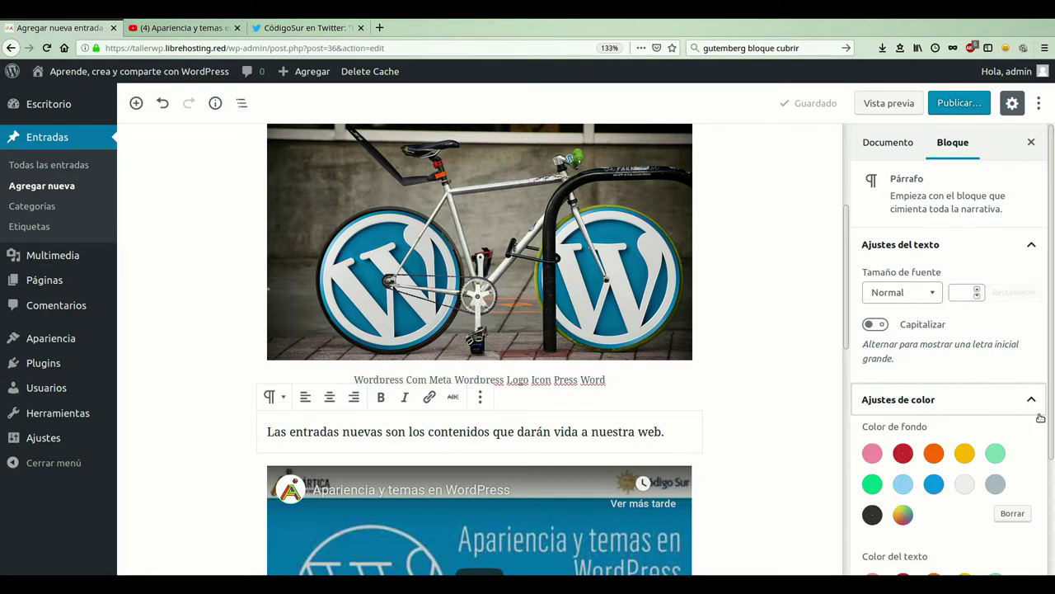
click(903, 488)
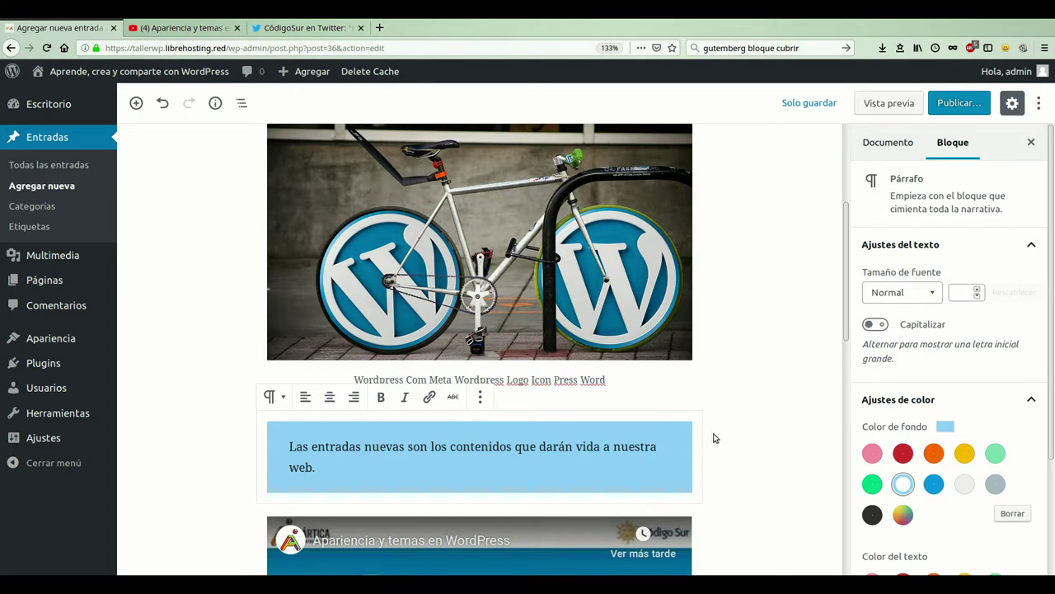
Select the bicycle image and examine its block settings for alt text, size, dimensions and link, then look over the post
scroll(715, 435, up, 2)
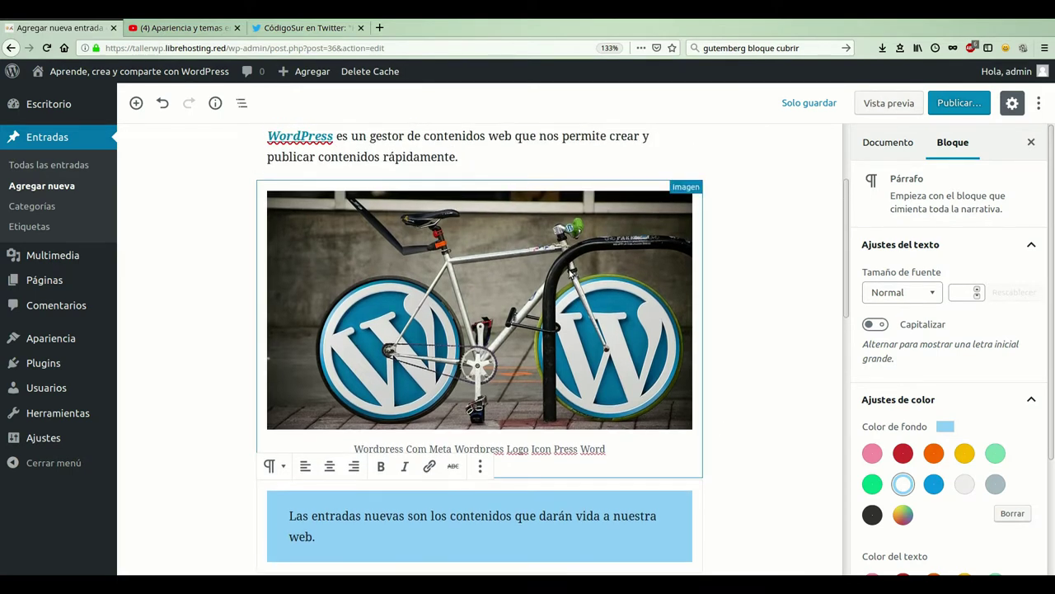
click(571, 273)
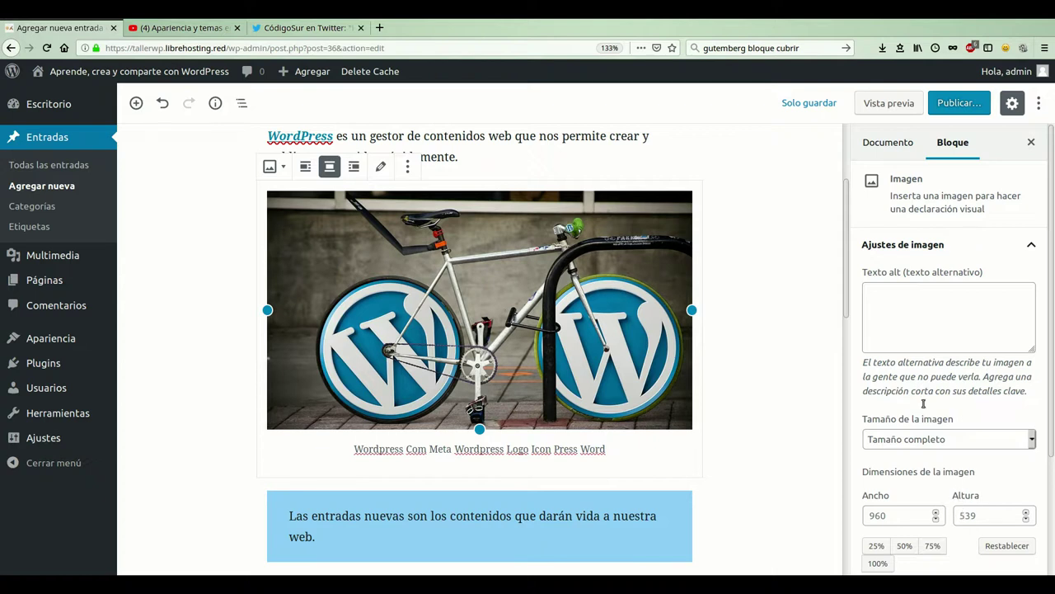
scroll(925, 365, down, 1)
scroll(925, 364, down, 1)
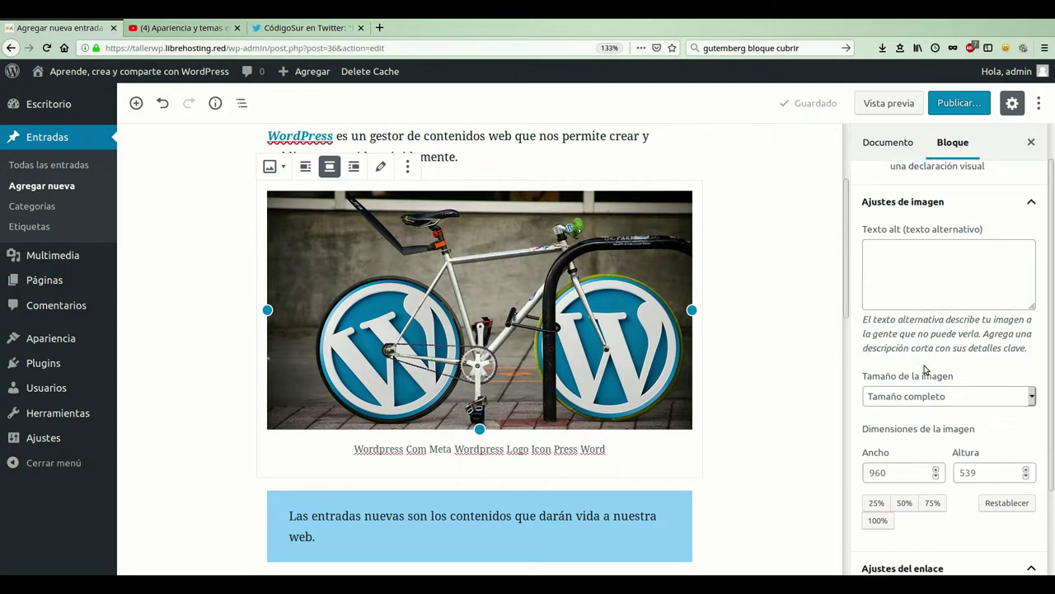
scroll(925, 369, down, 2)
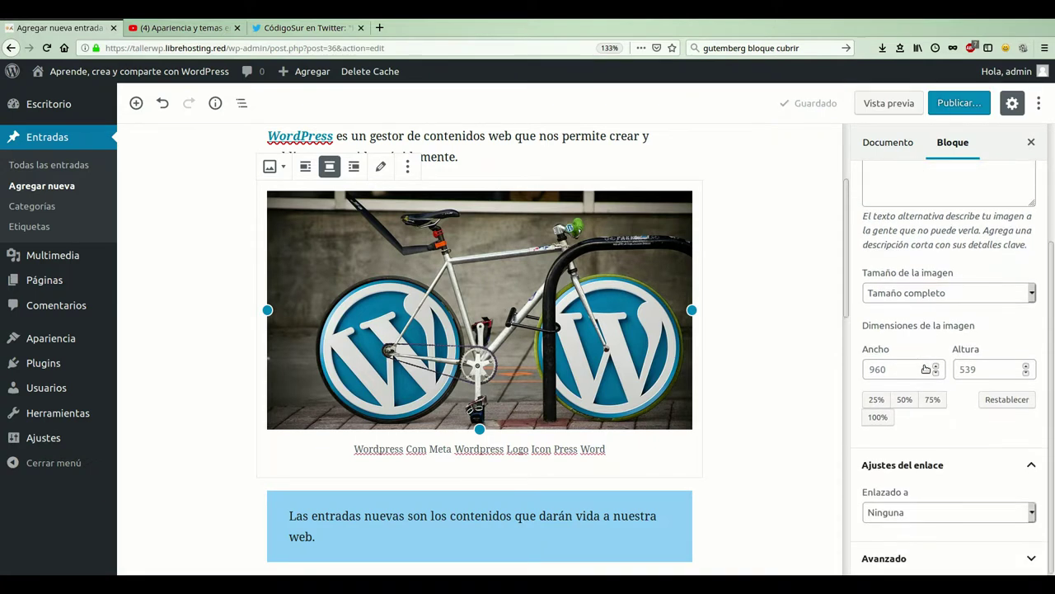
scroll(925, 370, up, 1)
scroll(925, 369, up, 3)
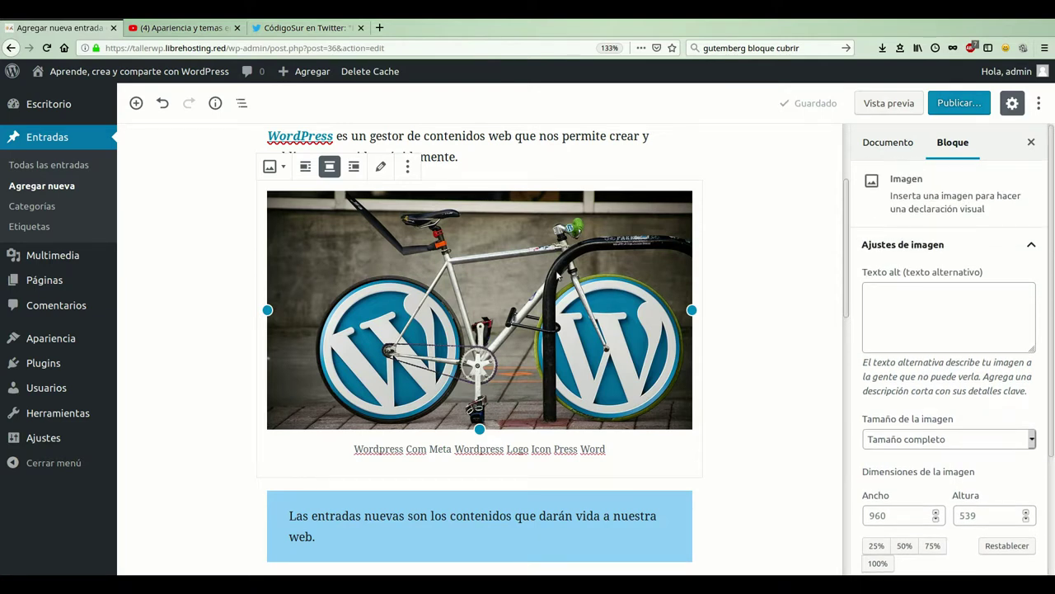
scroll(557, 275, up, 3)
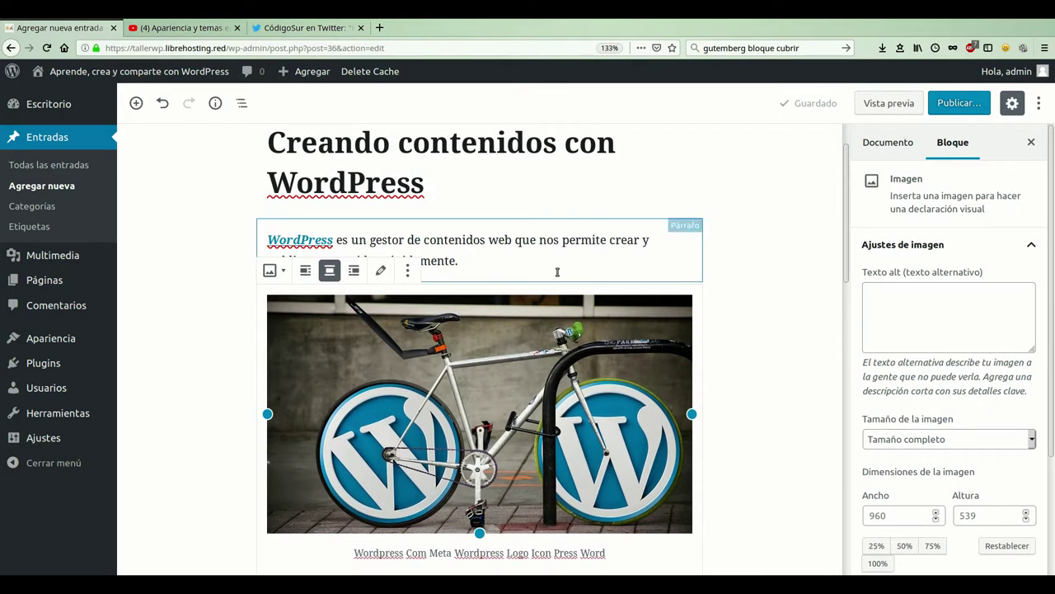
scroll(589, 375, down, 3)
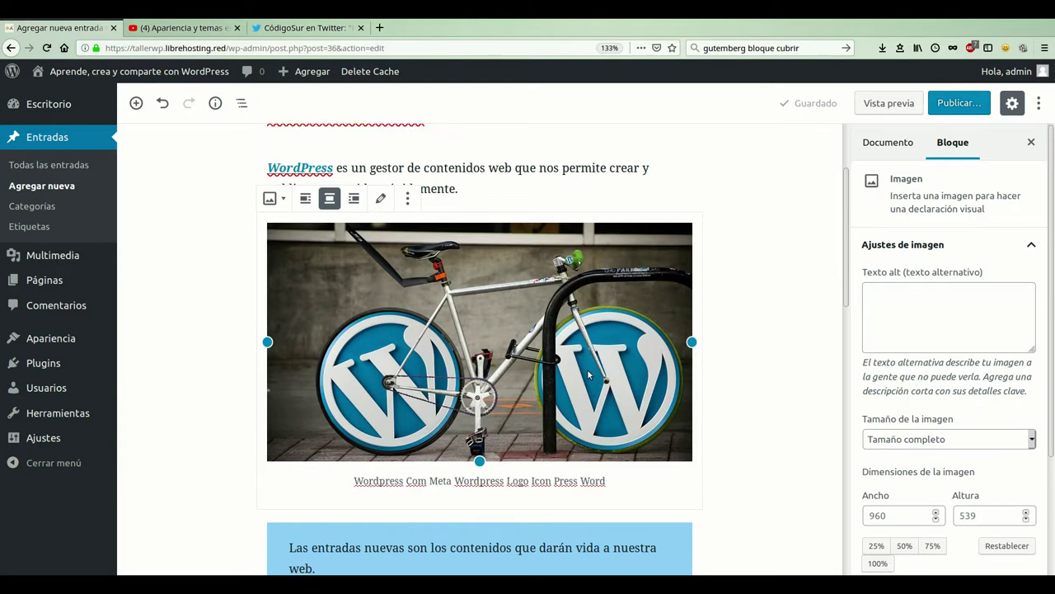
scroll(589, 375, down, 3)
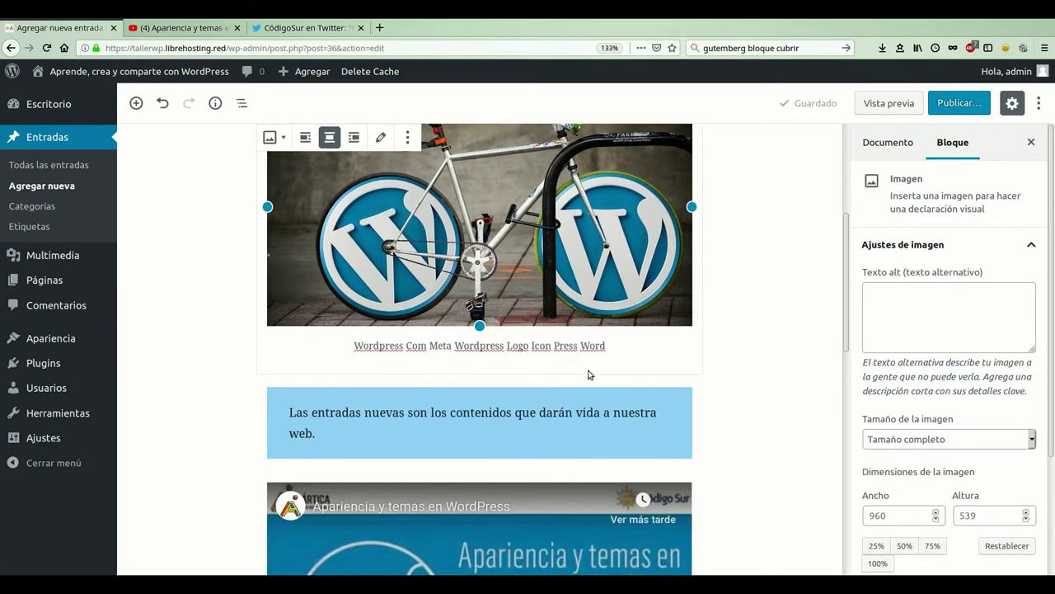